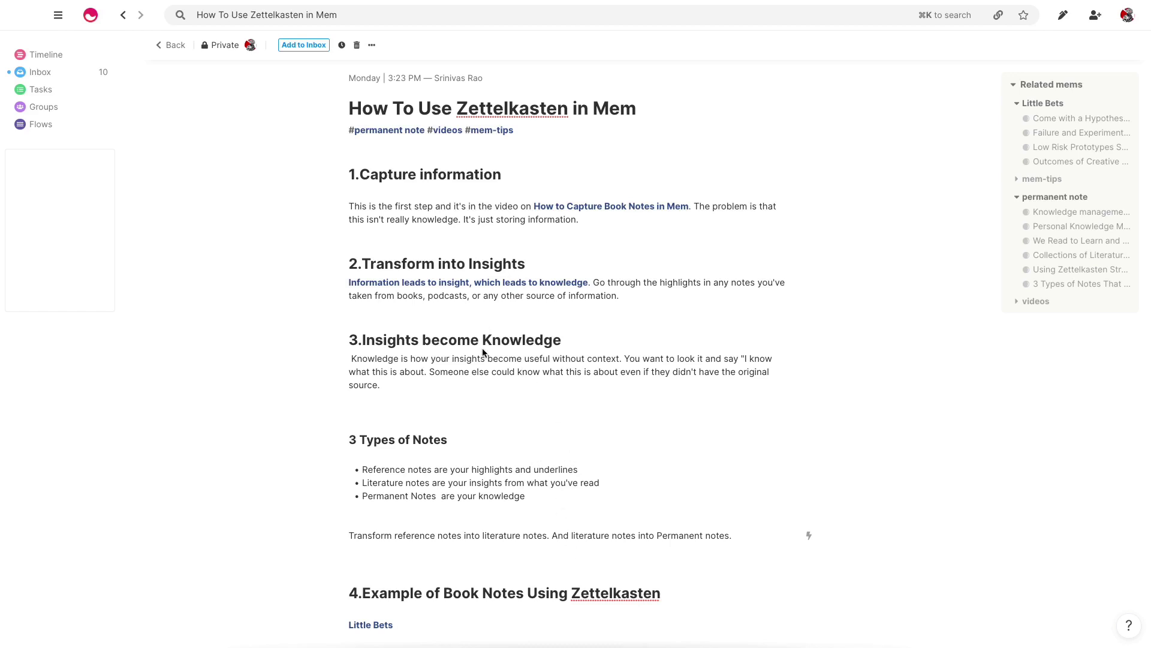
Scroll down the note and open the Little Bets reference note beside it
scroll(477, 287, down, 1)
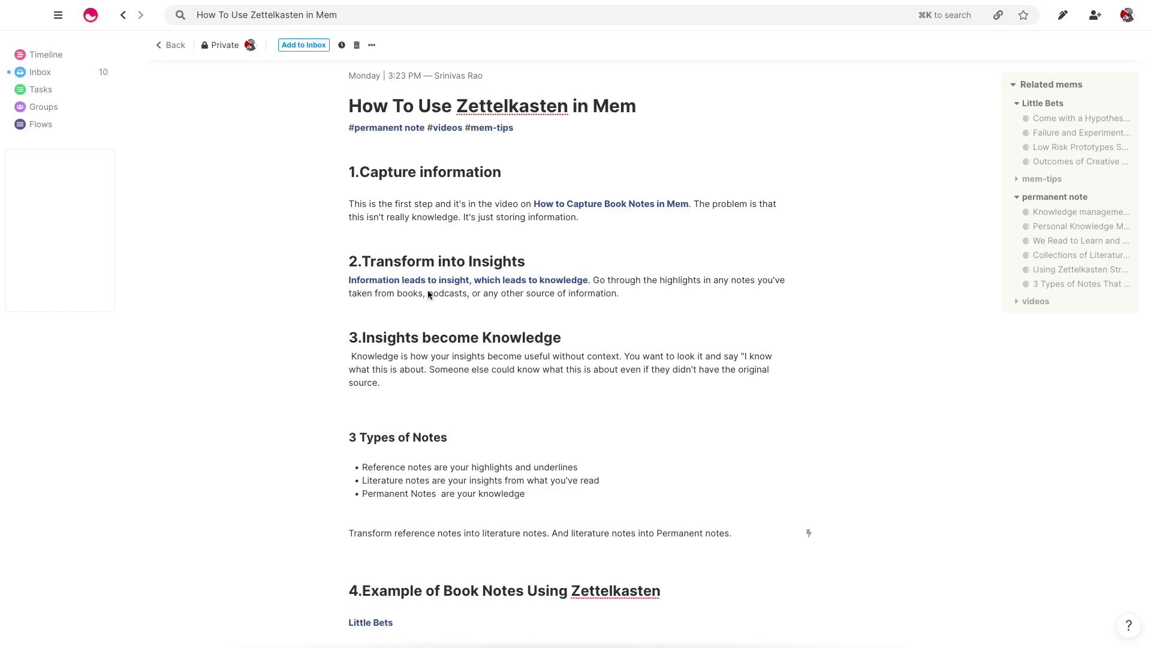
scroll(456, 312, down, 1)
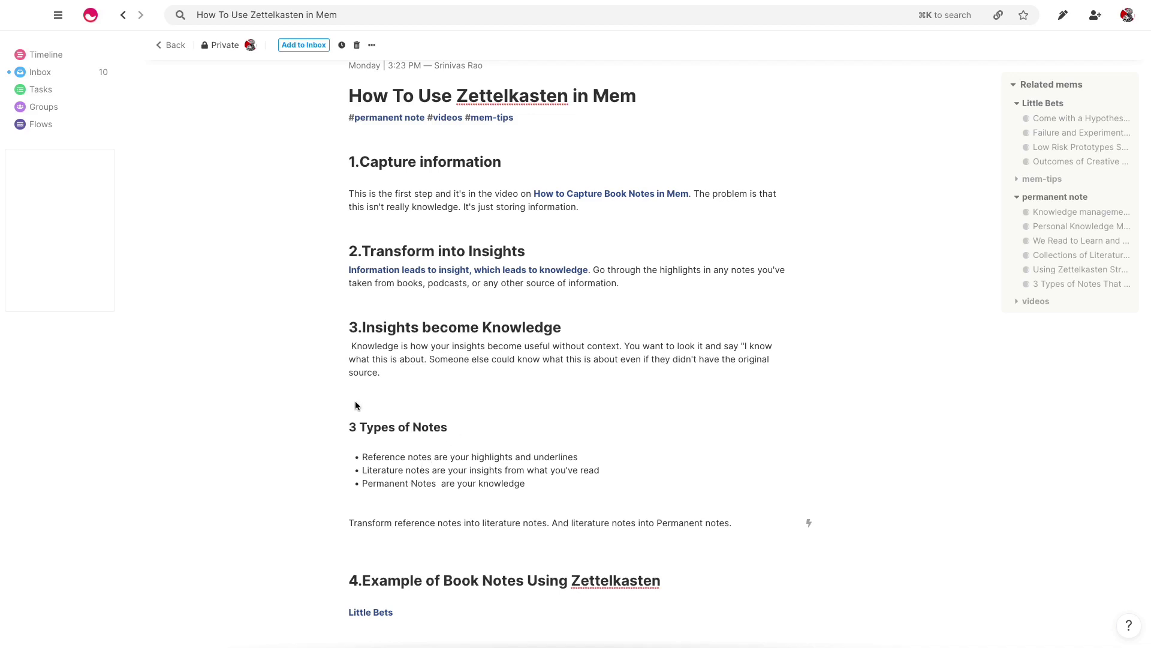
scroll(437, 420, down, 1)
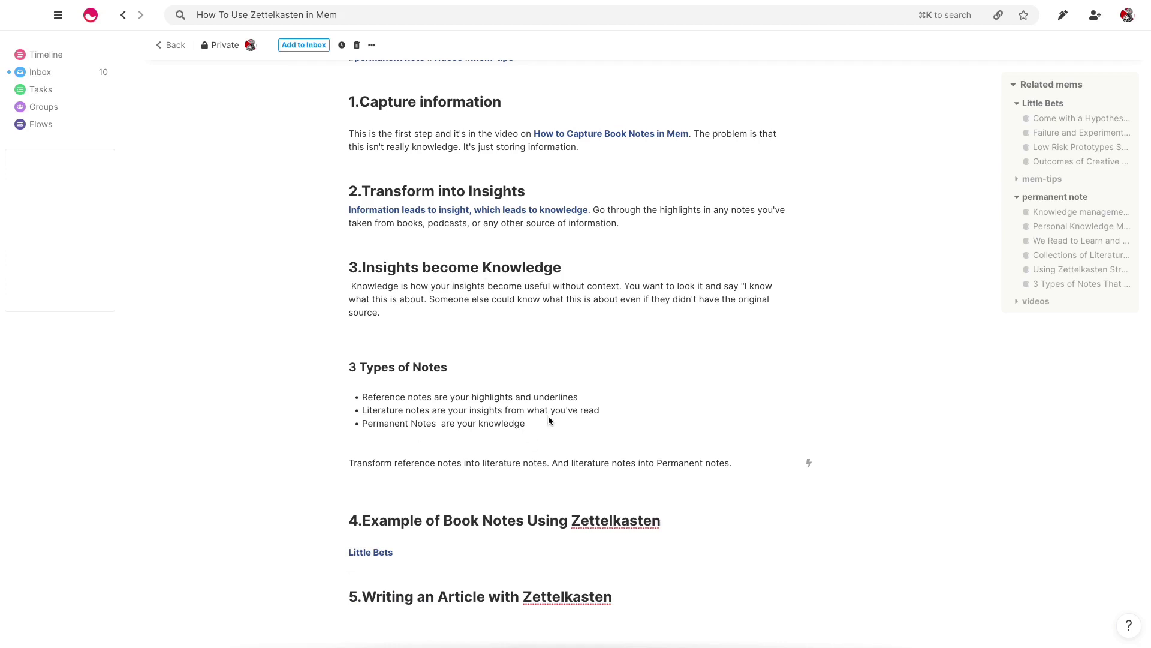
scroll(454, 437, down, 1)
scroll(455, 434, down, 1)
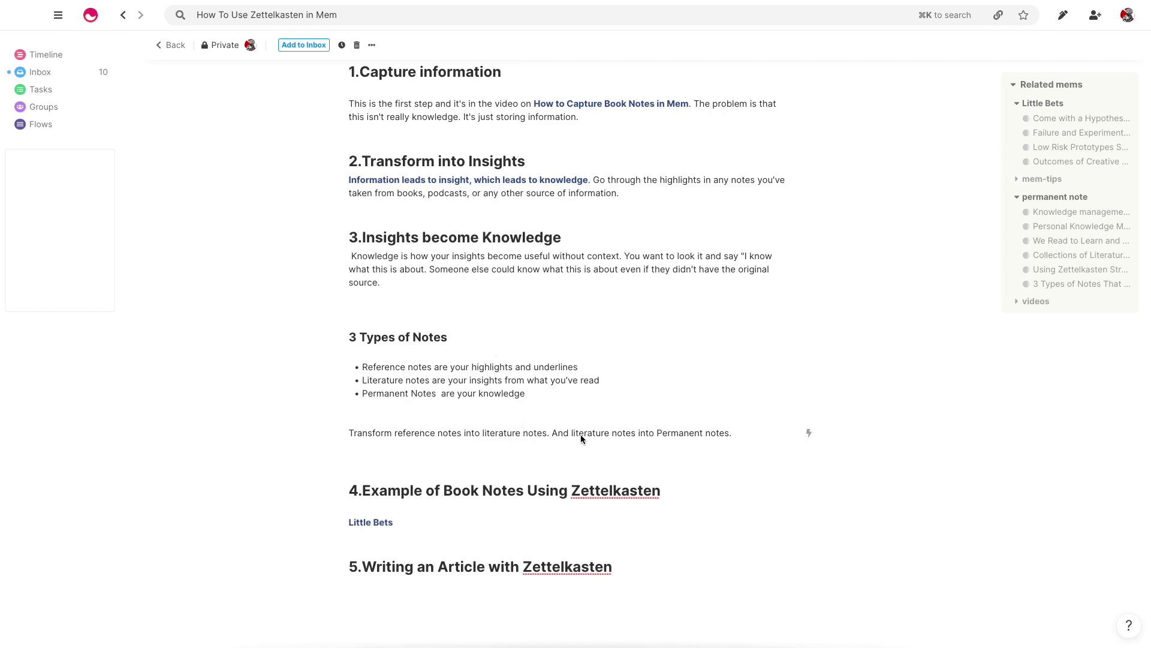
scroll(554, 402, down, 1)
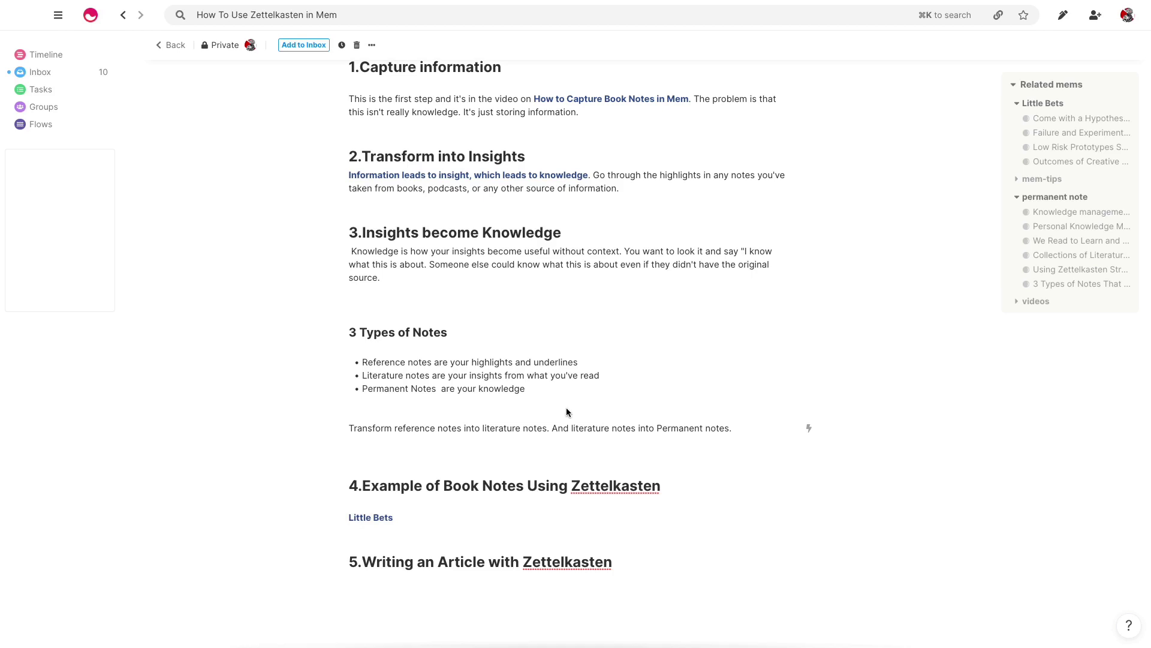
scroll(510, 359, down, 2)
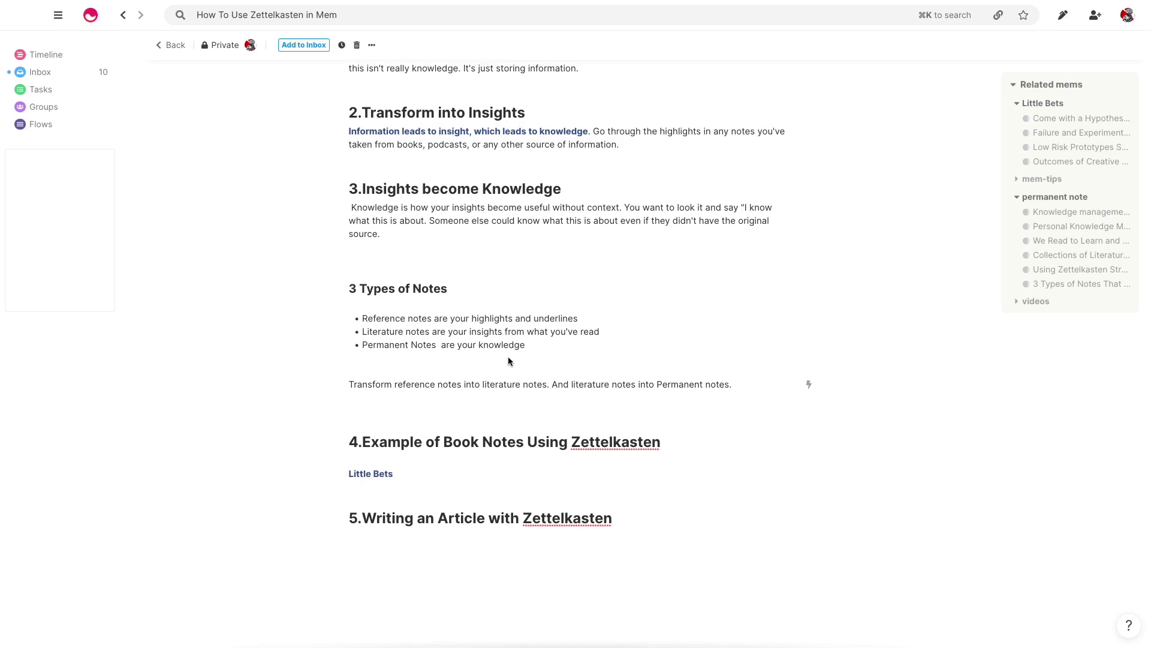
scroll(505, 362, down, 2)
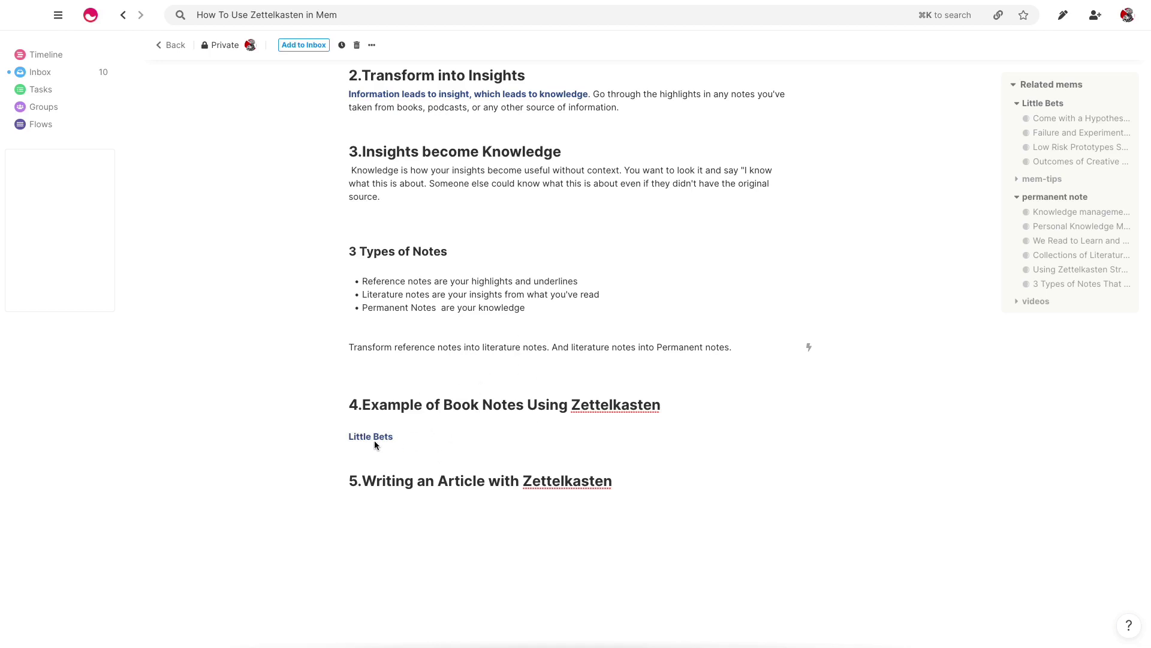
click(465, 447)
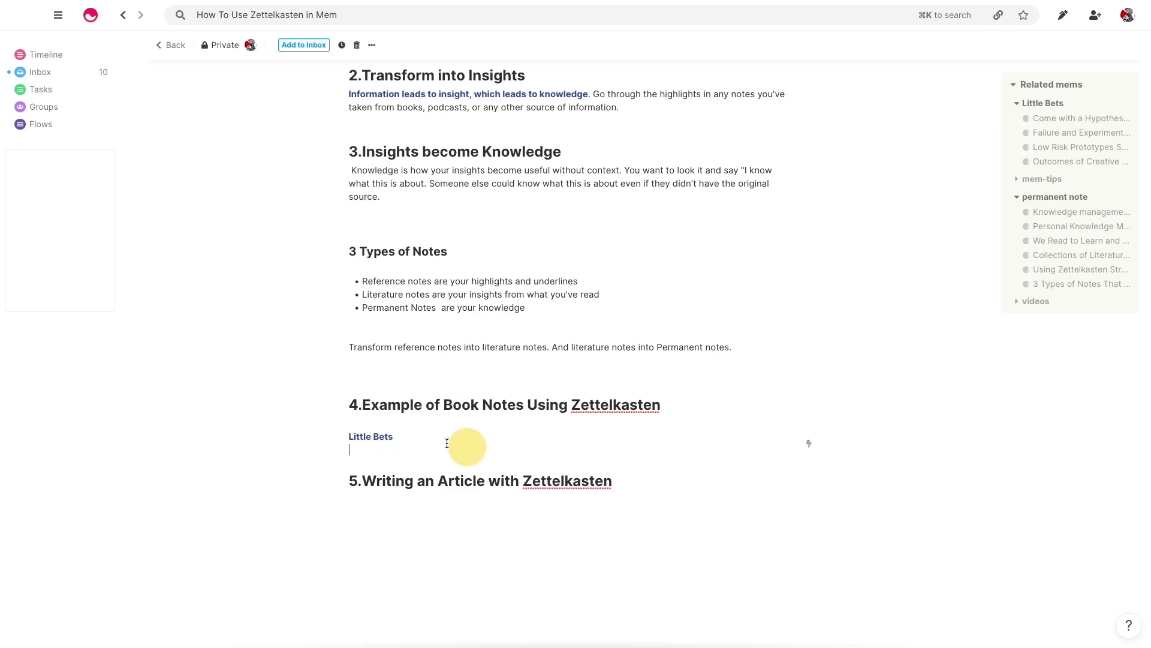
click(372, 438)
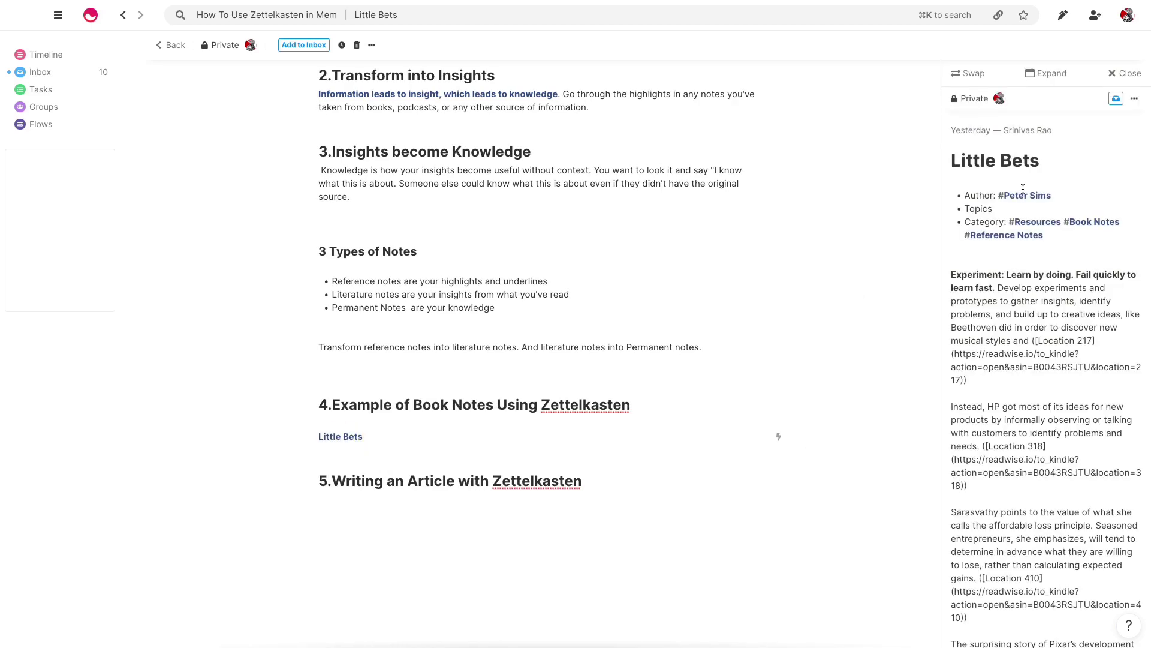
Expand the mems tagged Reference Notes into a full page shown as a list
scroll(1051, 253, down, 10)
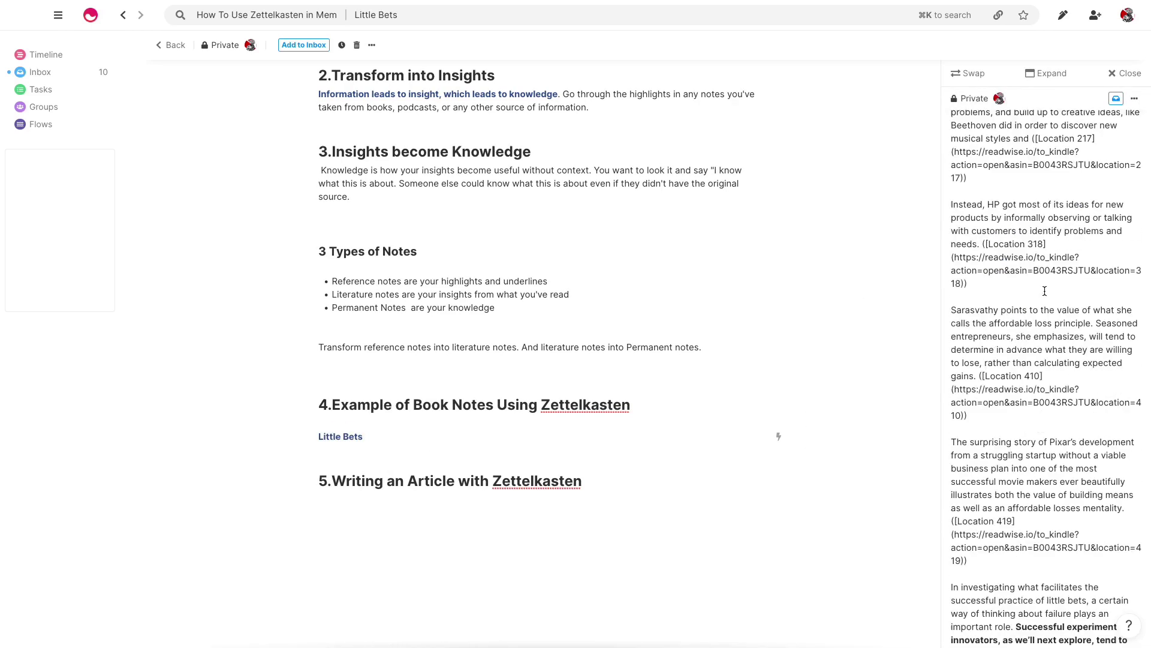
scroll(1043, 326, up, 10)
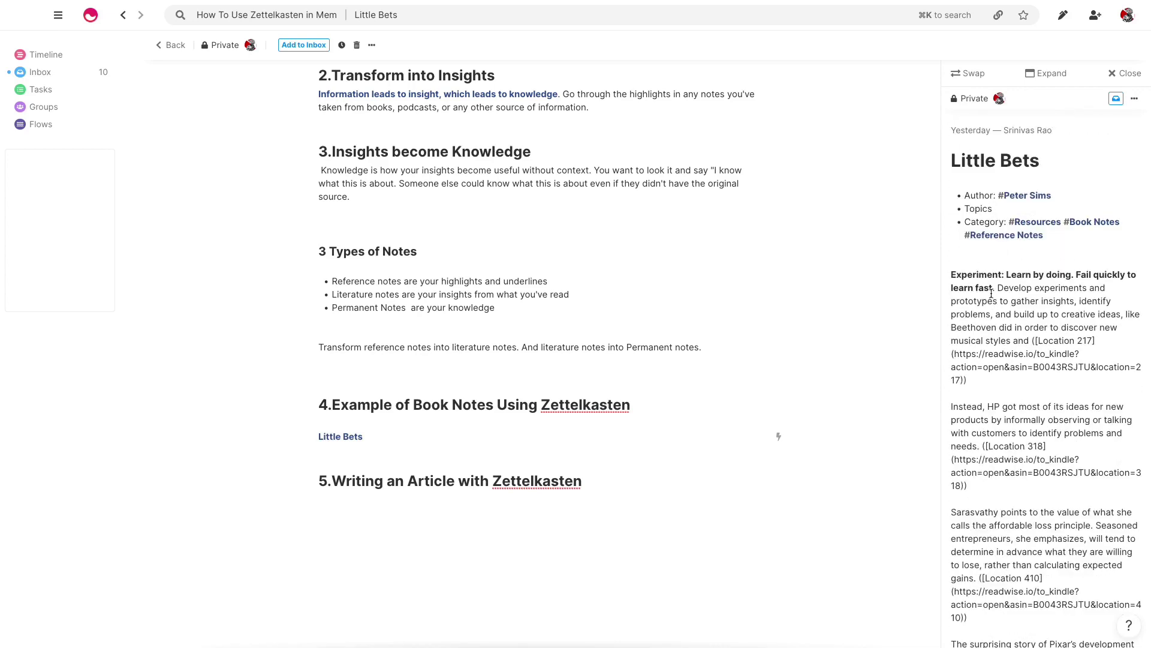
scroll(998, 288, down, 1)
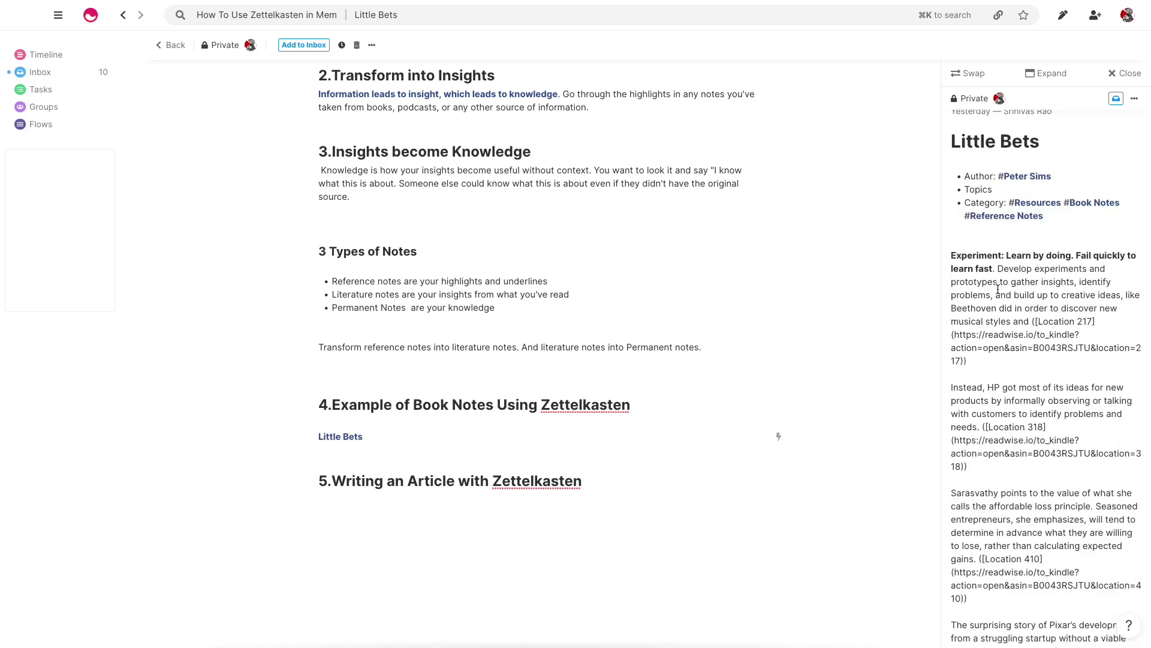
click(1010, 217)
click(1065, 73)
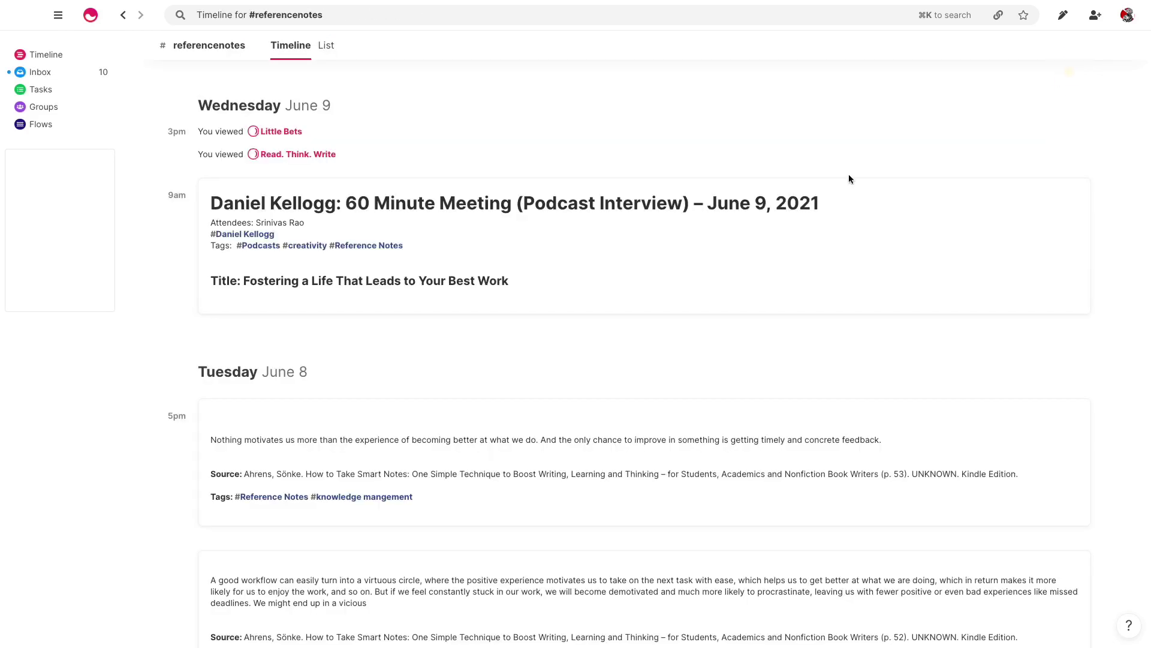
click(327, 46)
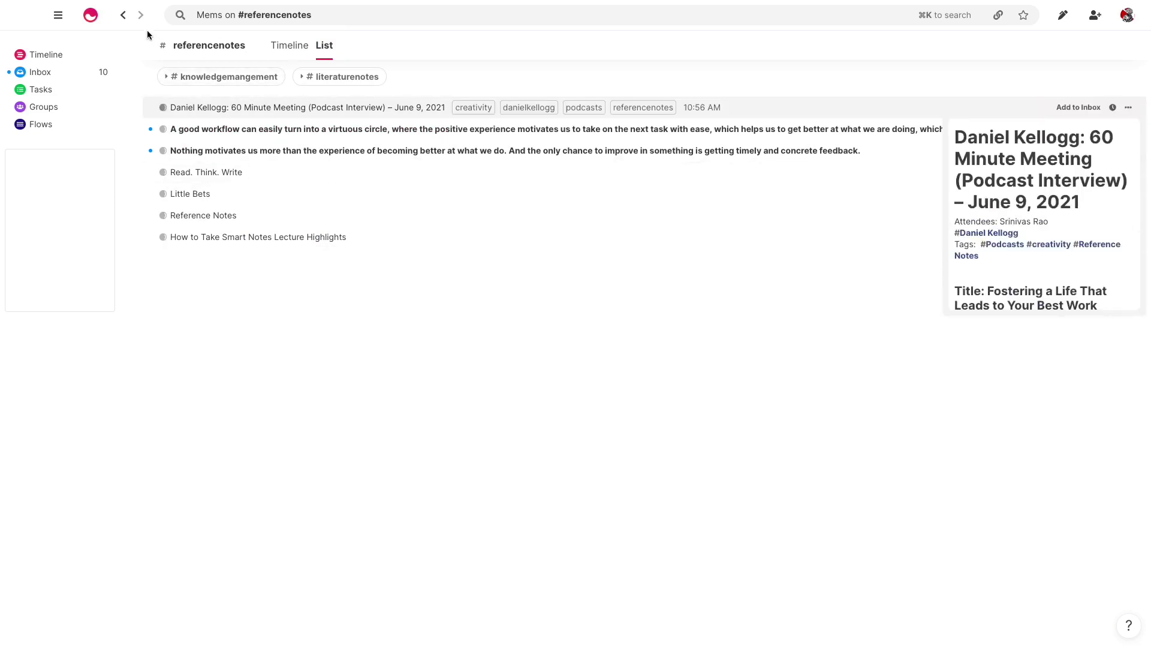
Return to the Reference Notes timeline and open Little Bets as a full page
click(123, 22)
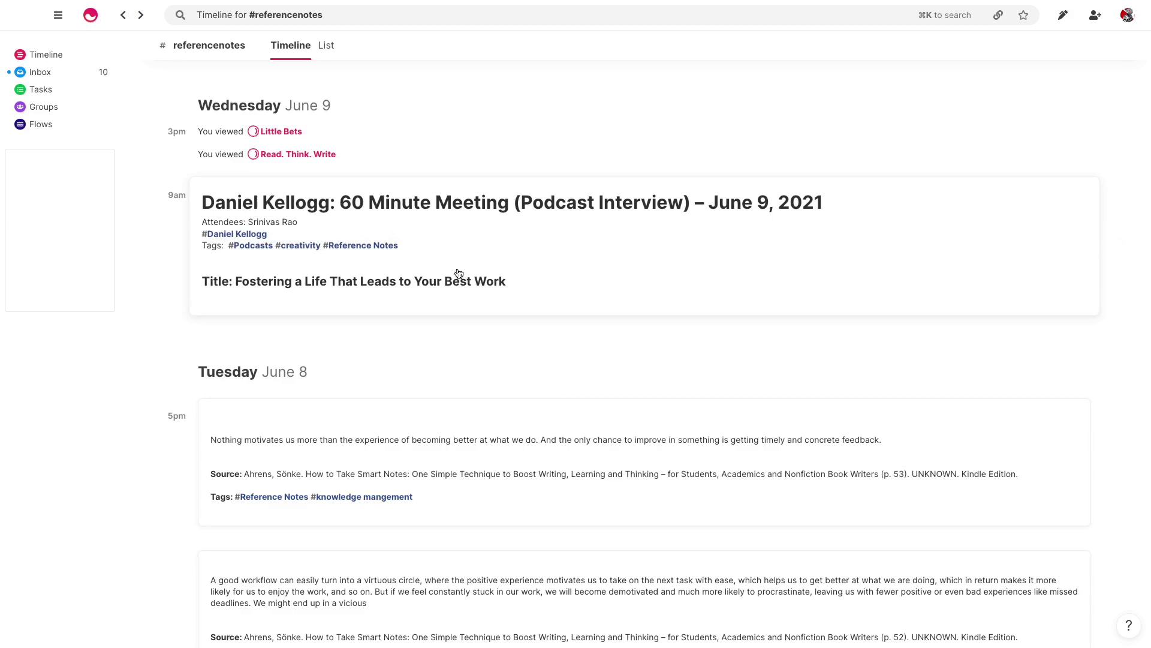
scroll(462, 270, down, 10)
click(496, 334)
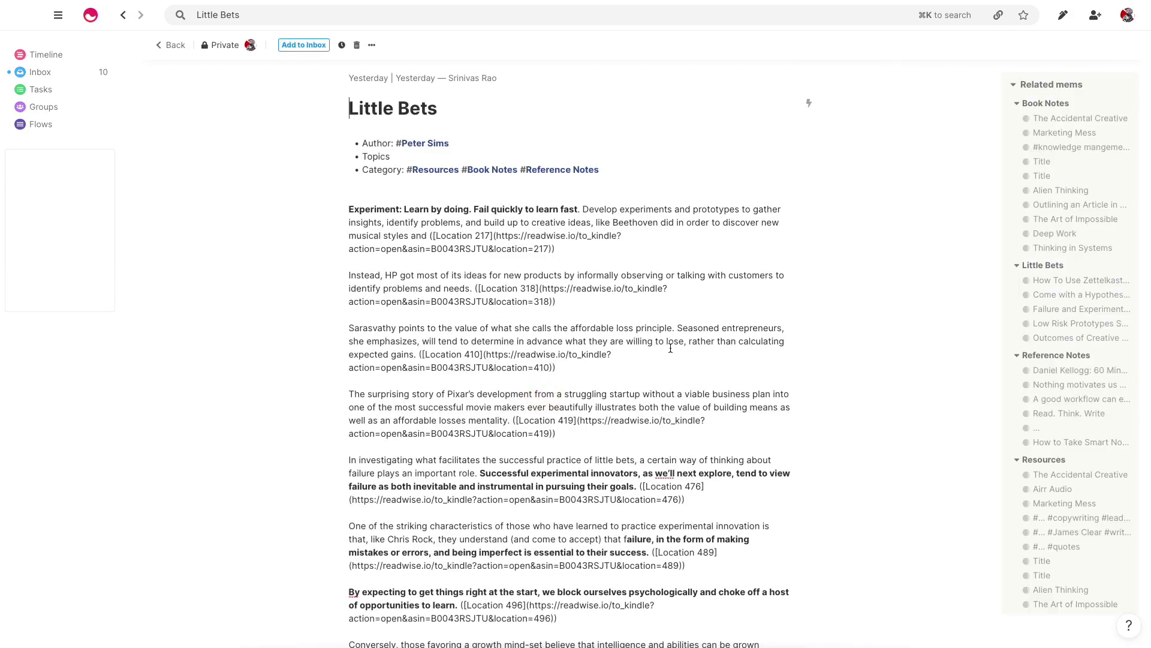
Search 'literature notes', list results, and open 'Failure and Experimentation are Necessary for Creative Work'
scroll(636, 300, down, 15)
click(256, 21)
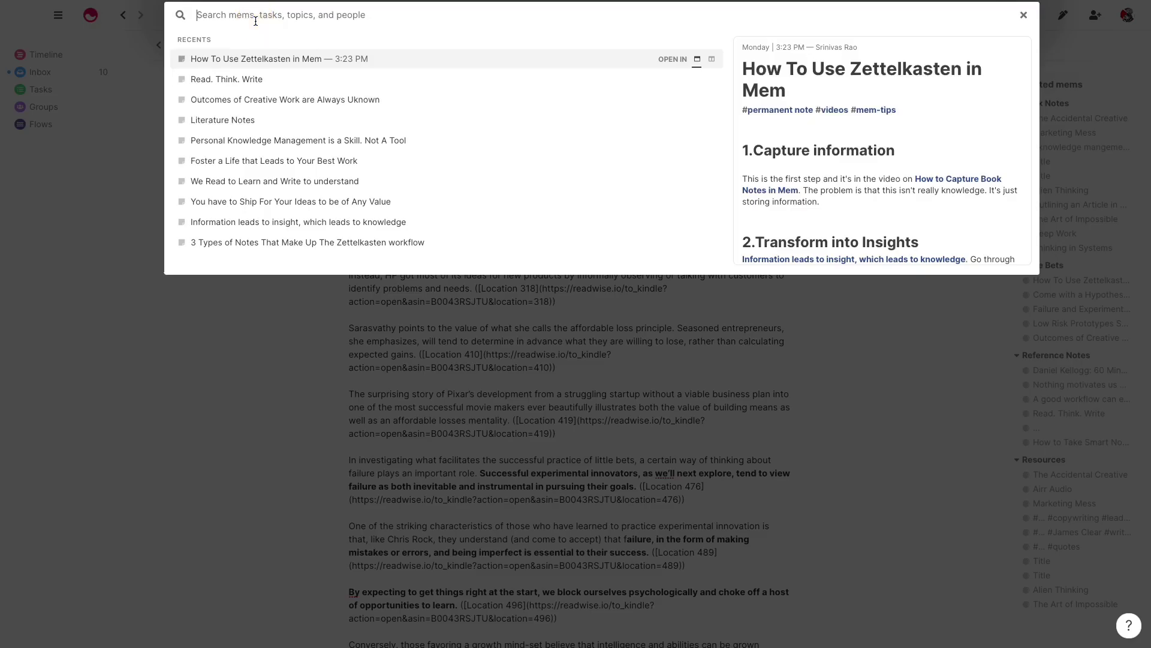
text(literature notes)
key(Return)
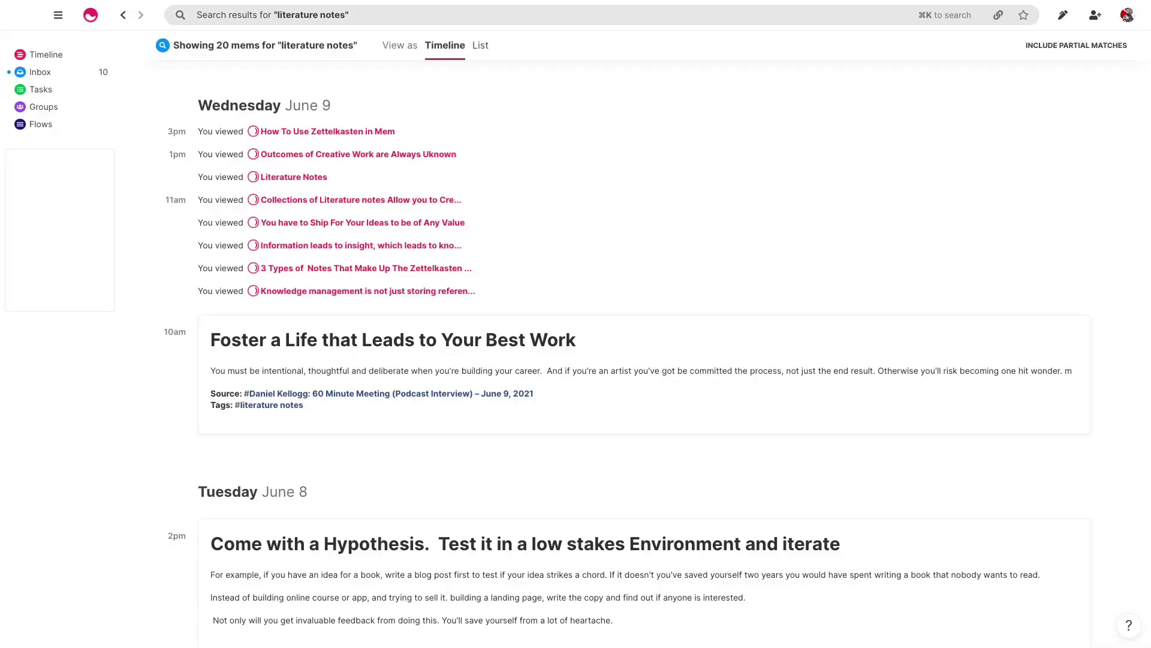
click(480, 45)
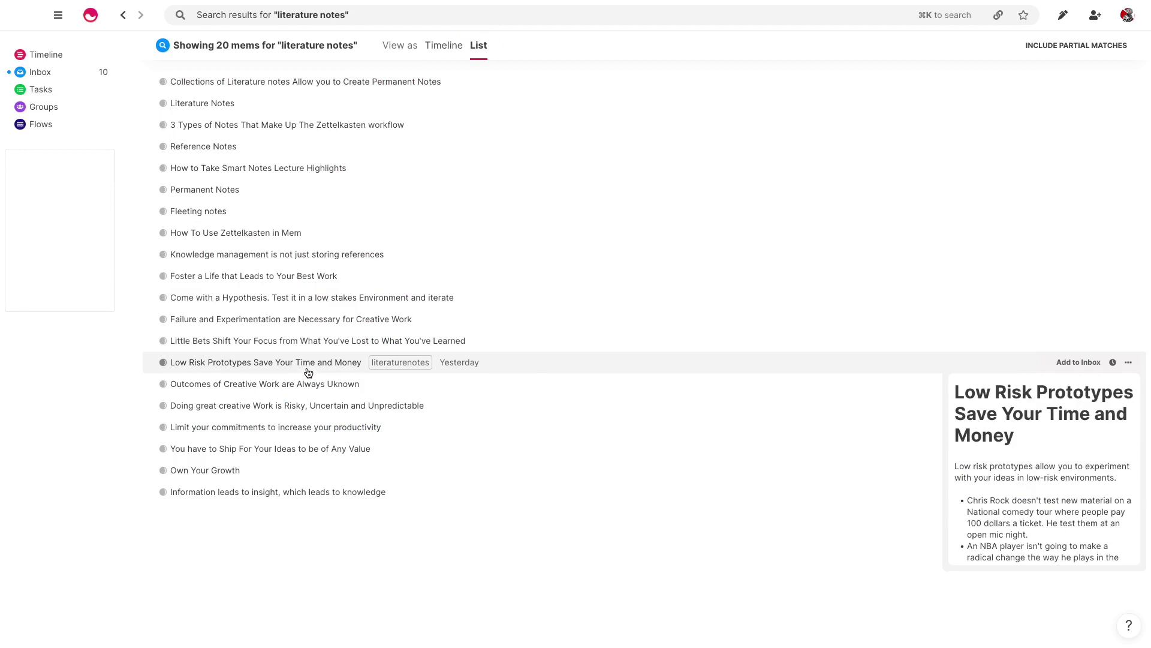
click(317, 318)
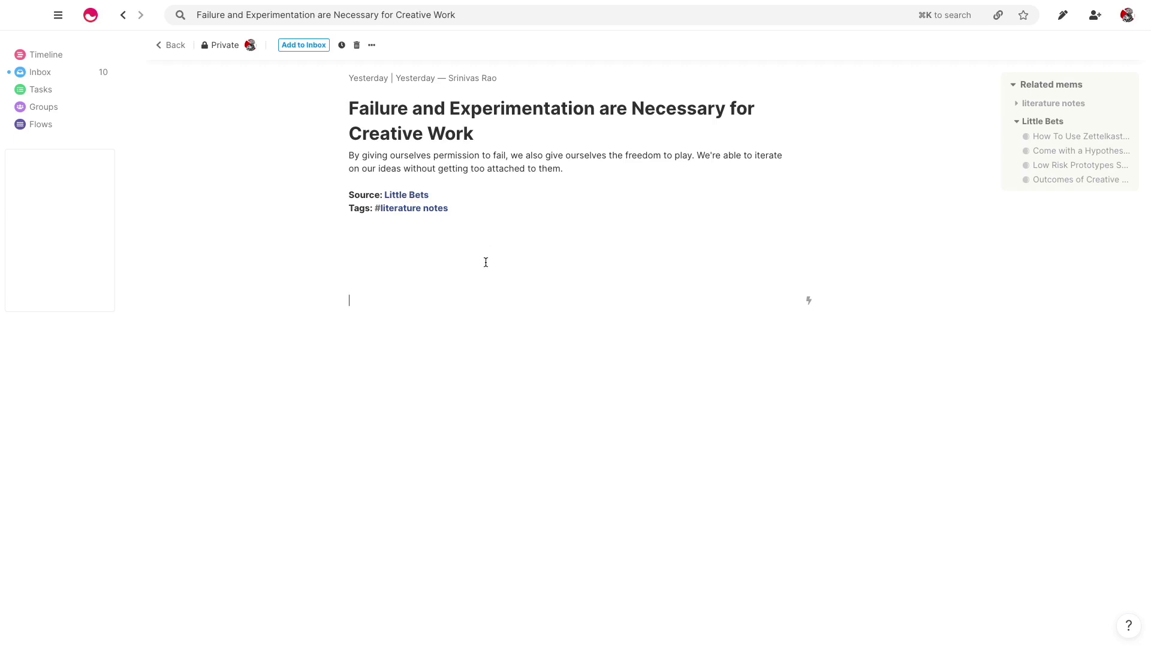
Review literature-notes mems and Permanent Notes, then open 'We Read to Learn and Write to understand'
click(406, 207)
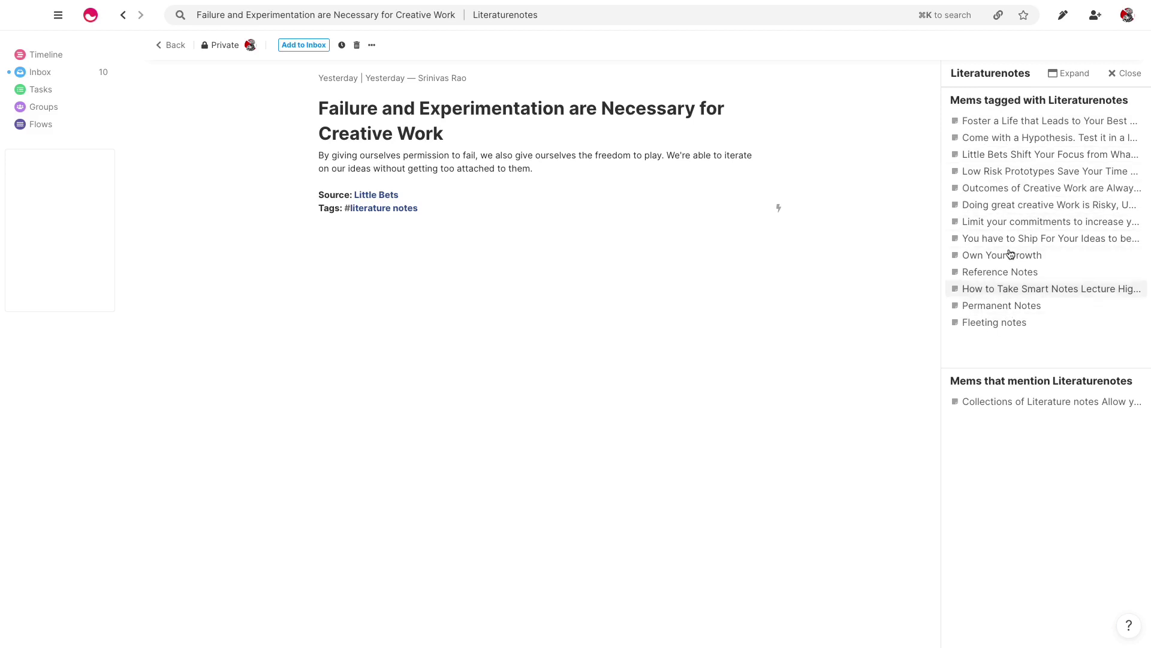
click(991, 306)
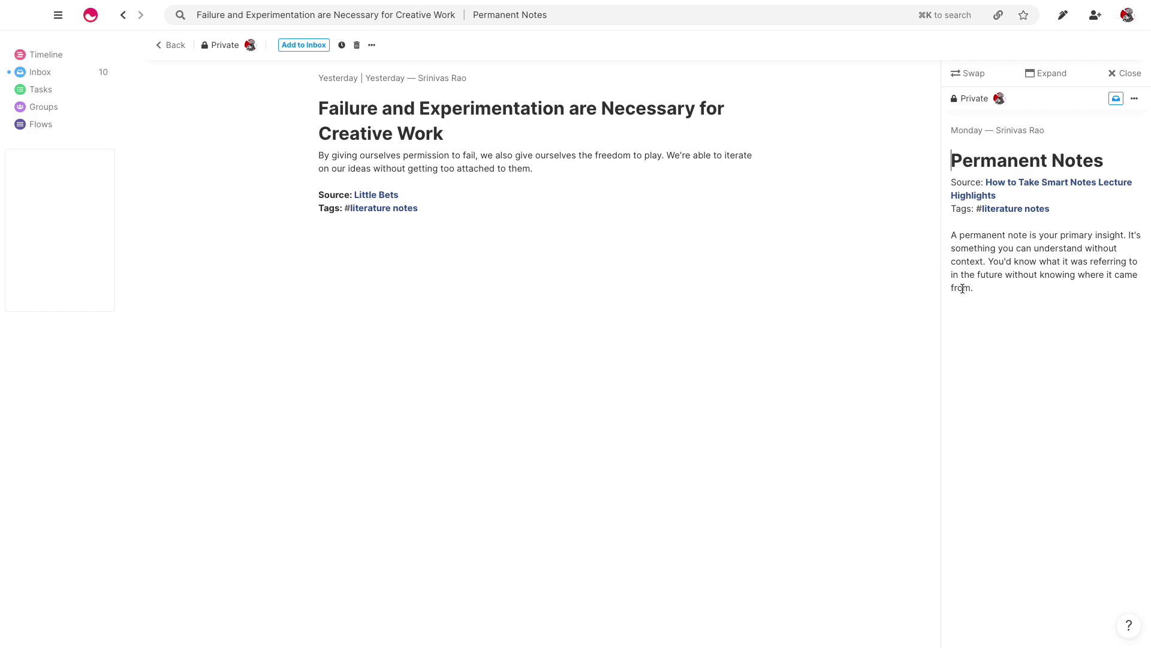
click(380, 24)
click(495, 201)
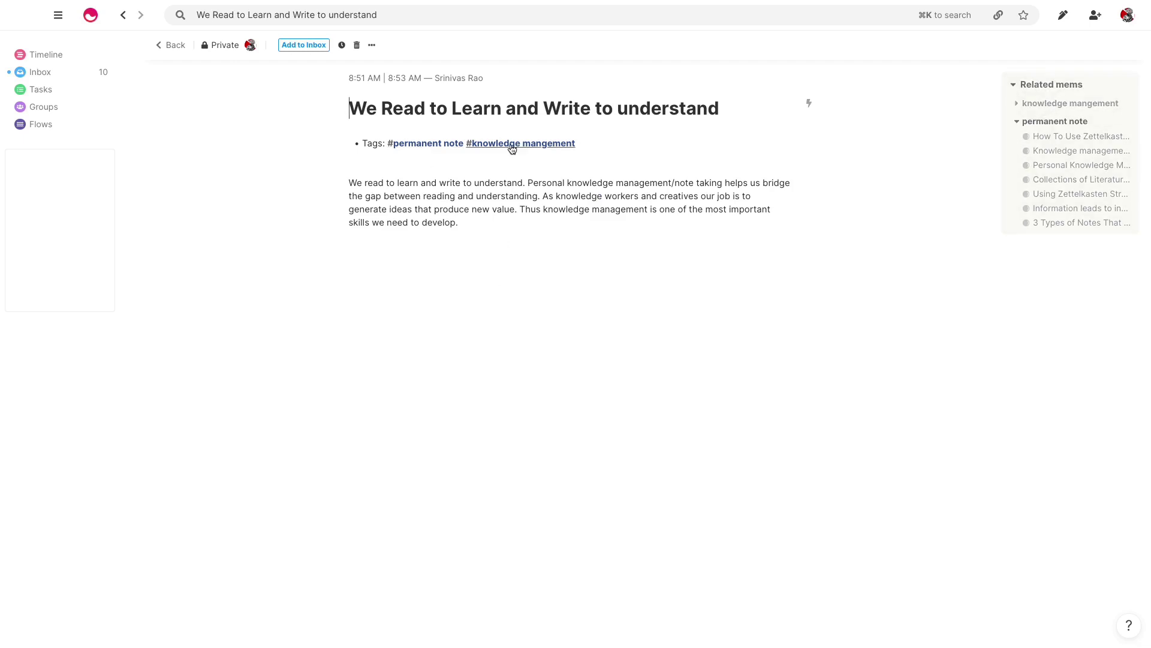
Show the mems tagged permanent note as a full-page list
click(414, 143)
click(1079, 70)
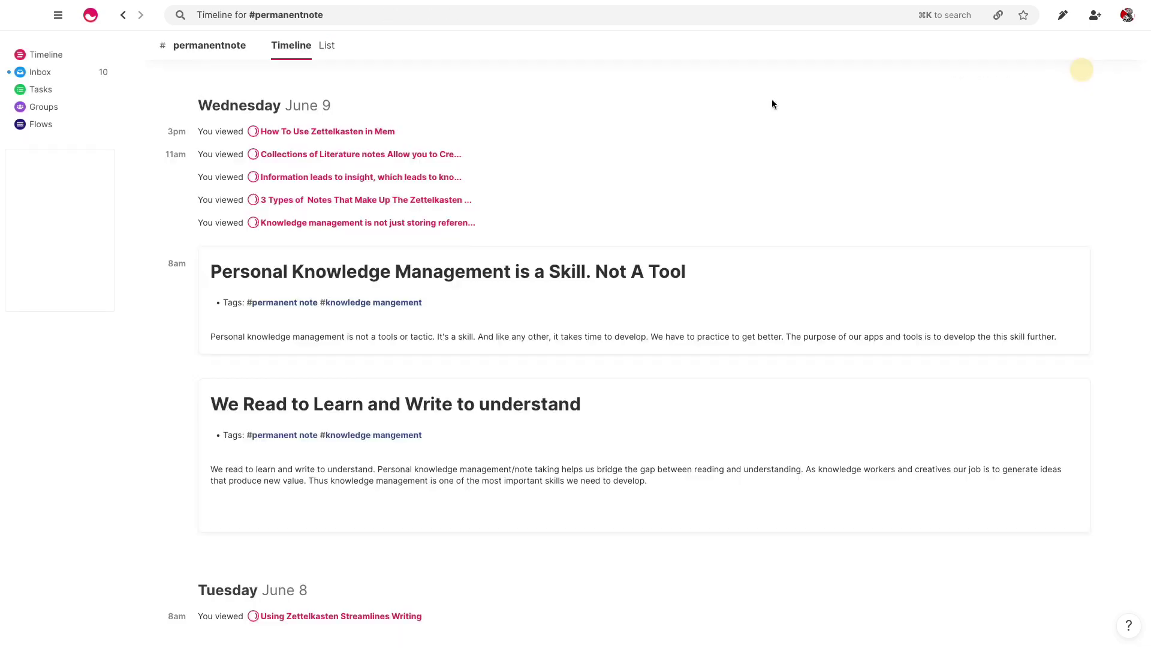
click(327, 46)
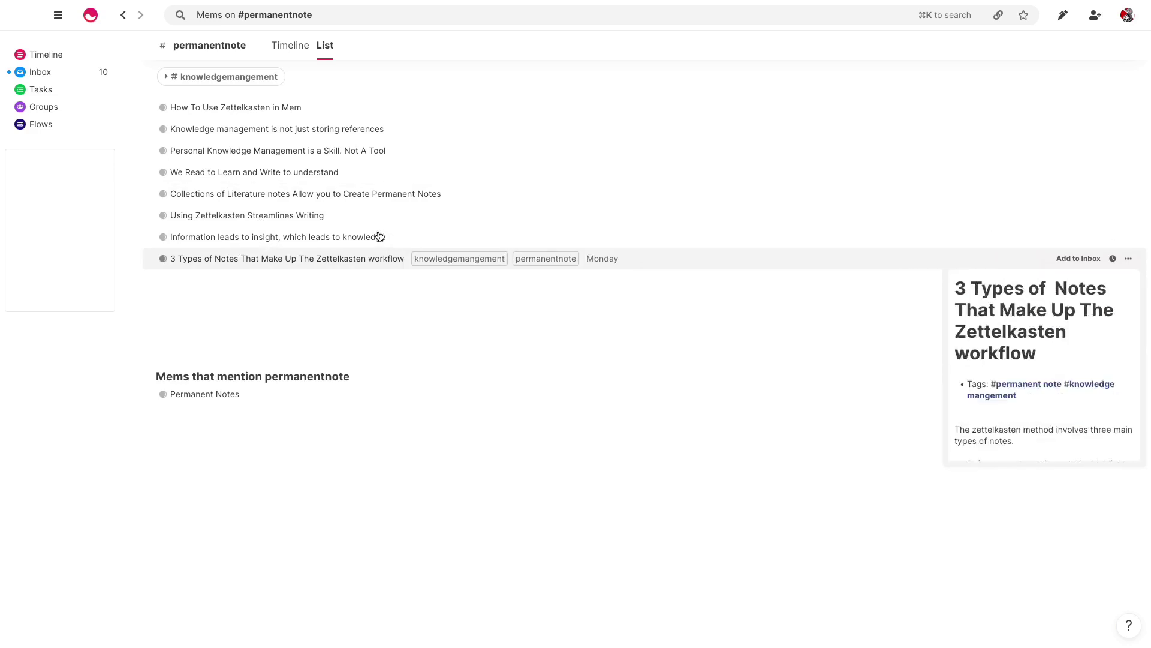
Reopen 'How To Use Zettelkasten in Mem' from the timeline, scrolled to section 3
click(46, 55)
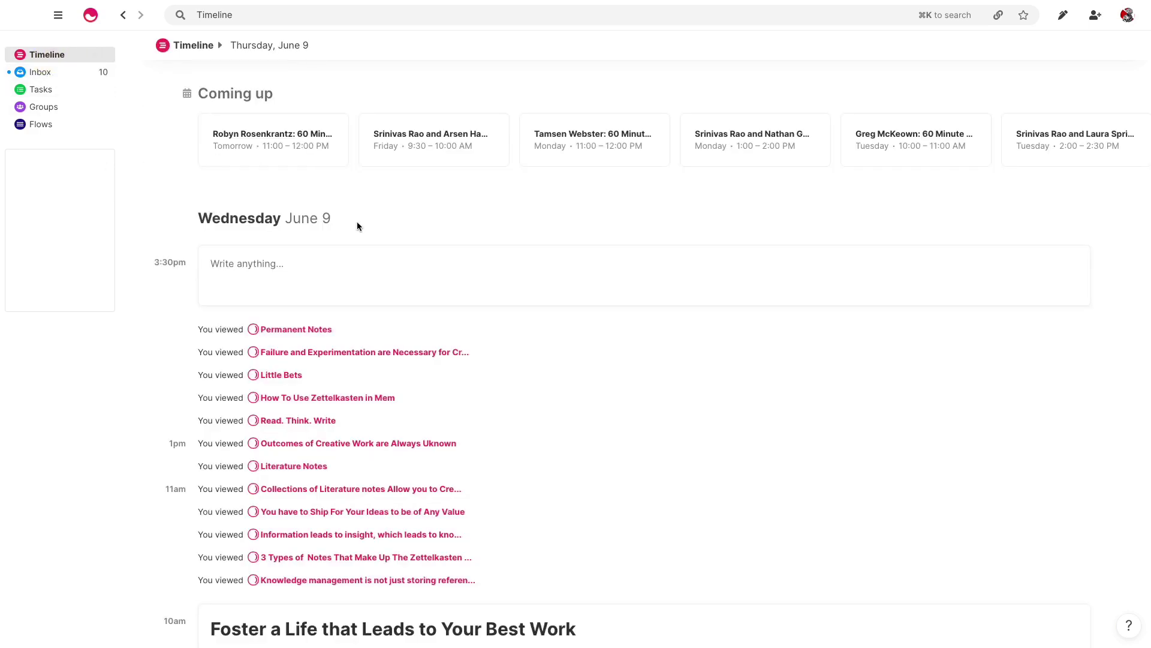
click(337, 401)
scroll(519, 249, down, 4)
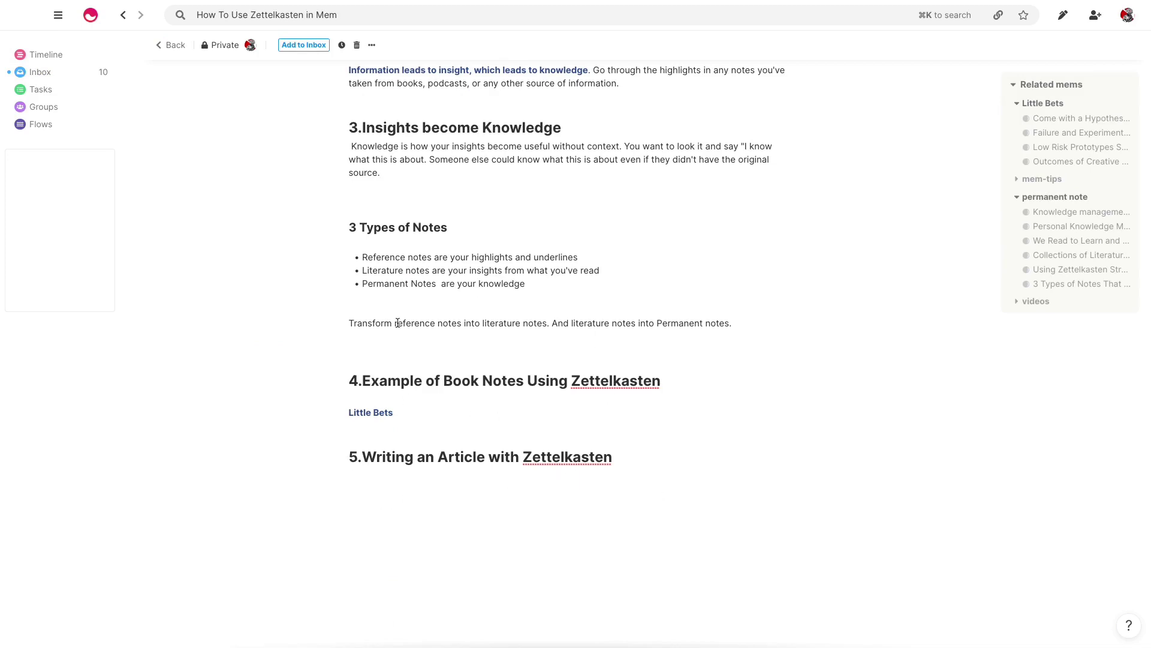
Show every mem tagged literature notes and scroll through the Timeline results
click(493, 324)
scroll(520, 286, down, 10)
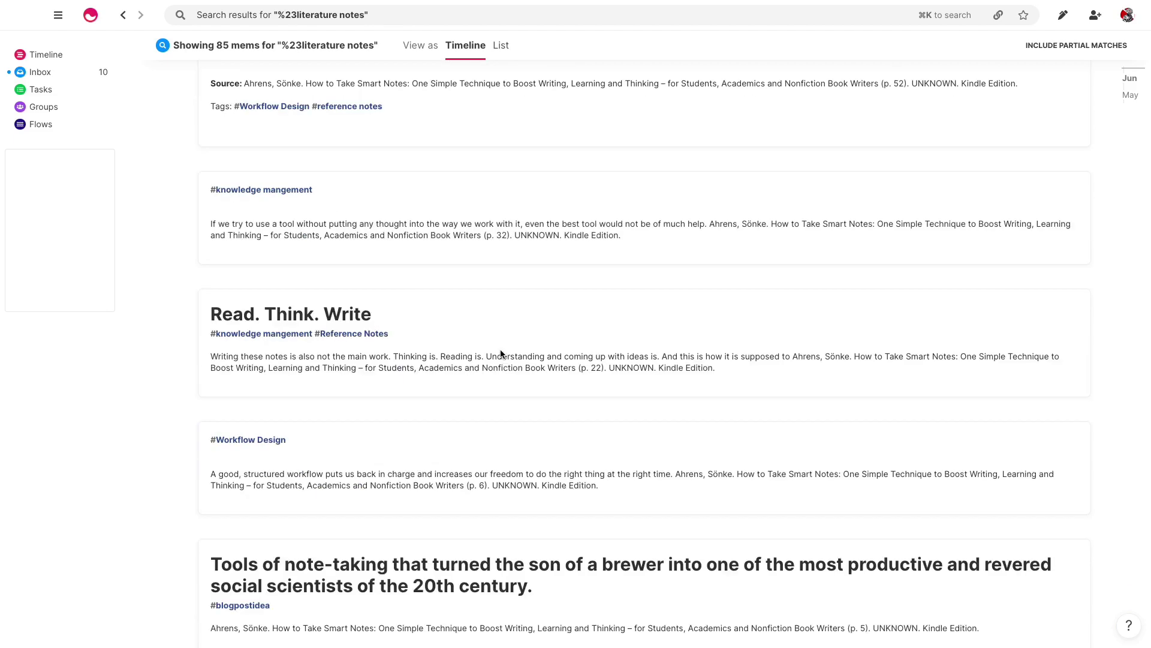
scroll(506, 388, down, 8)
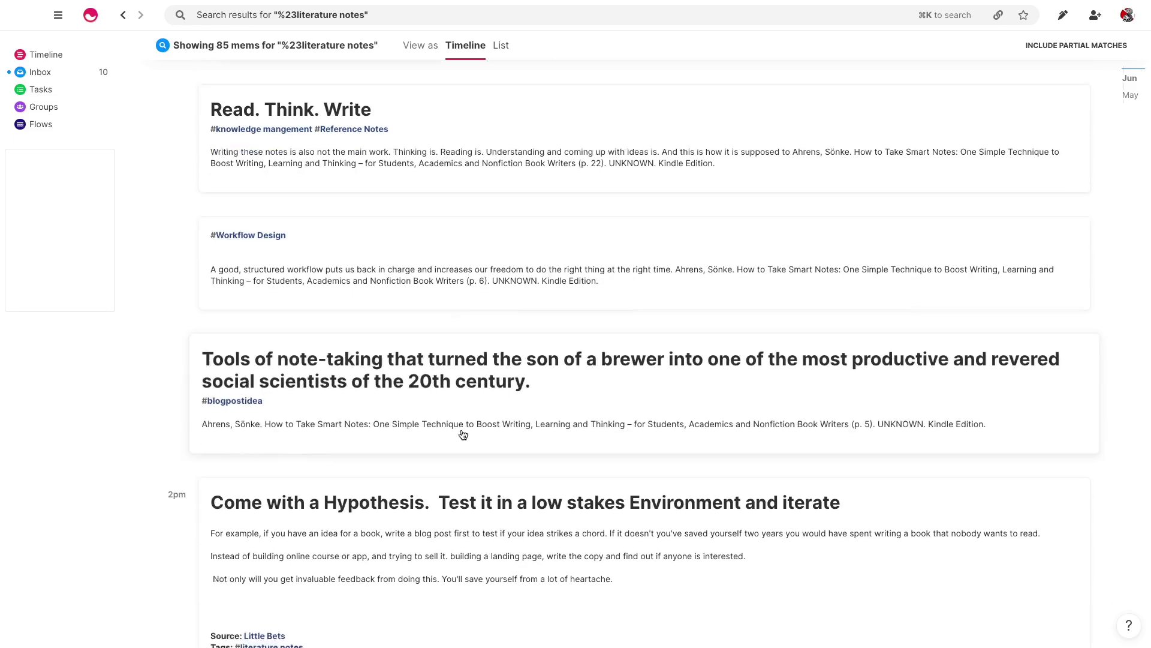
scroll(437, 390, down, 2)
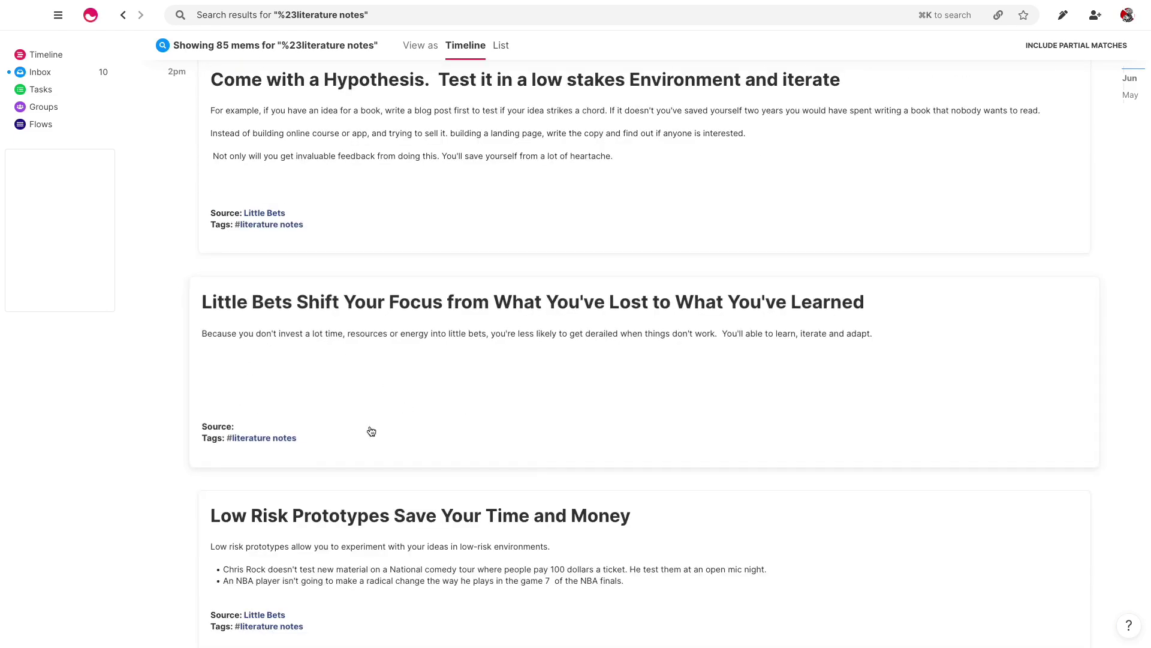
scroll(331, 407, down, 1)
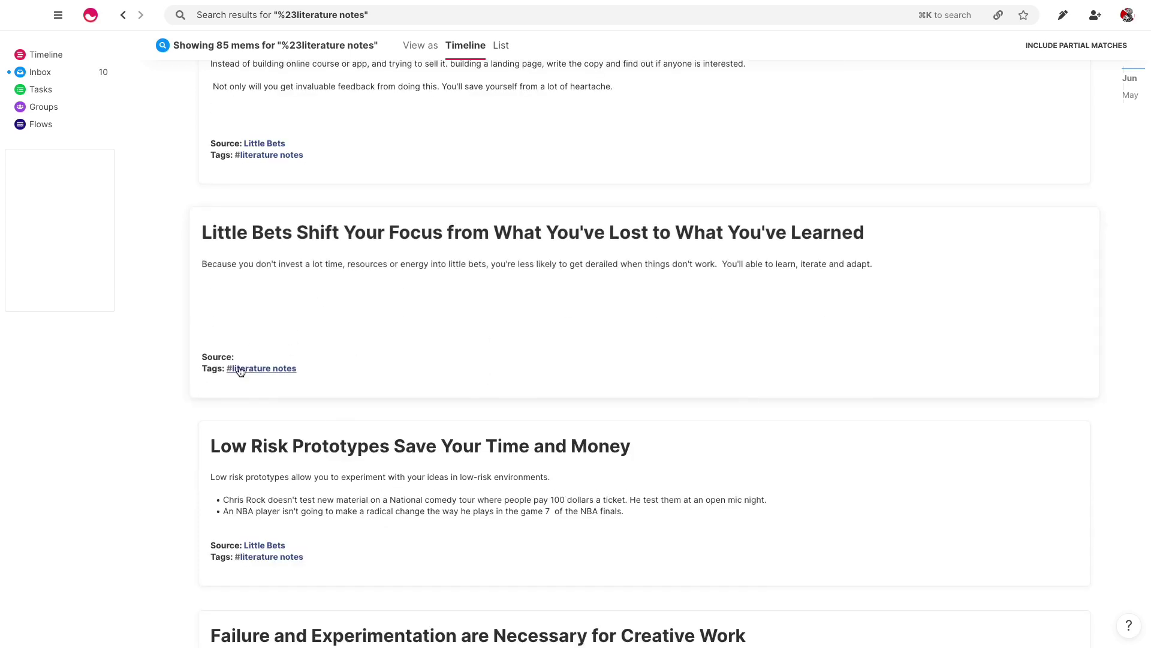
scroll(428, 376, down, 1)
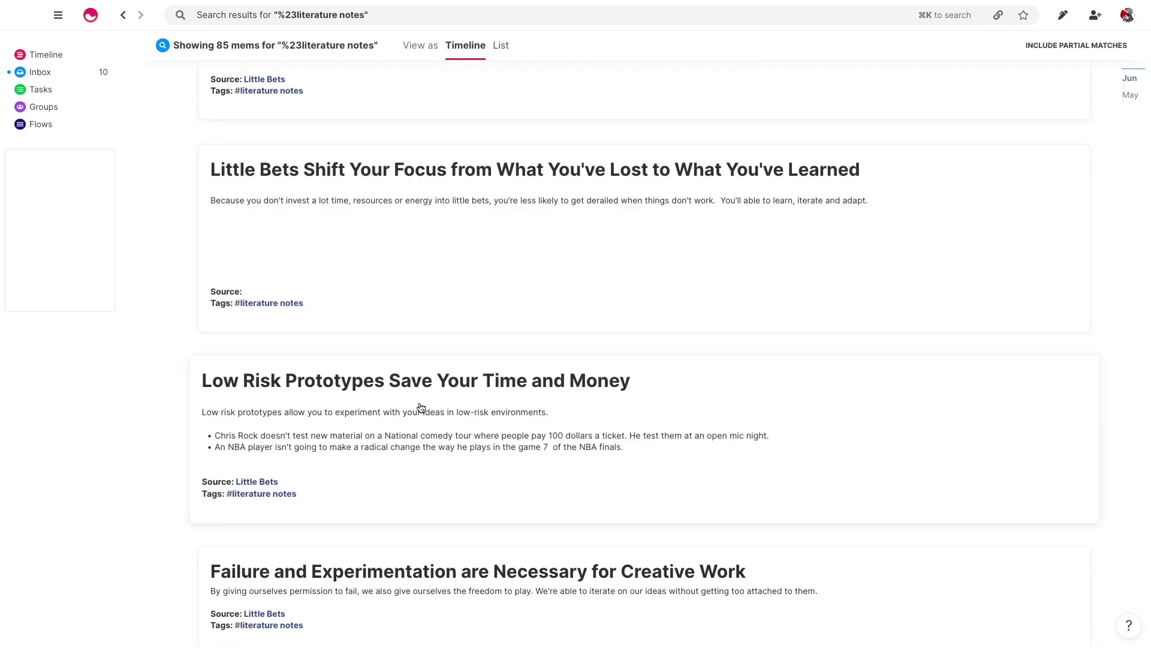
scroll(421, 408, down, 1)
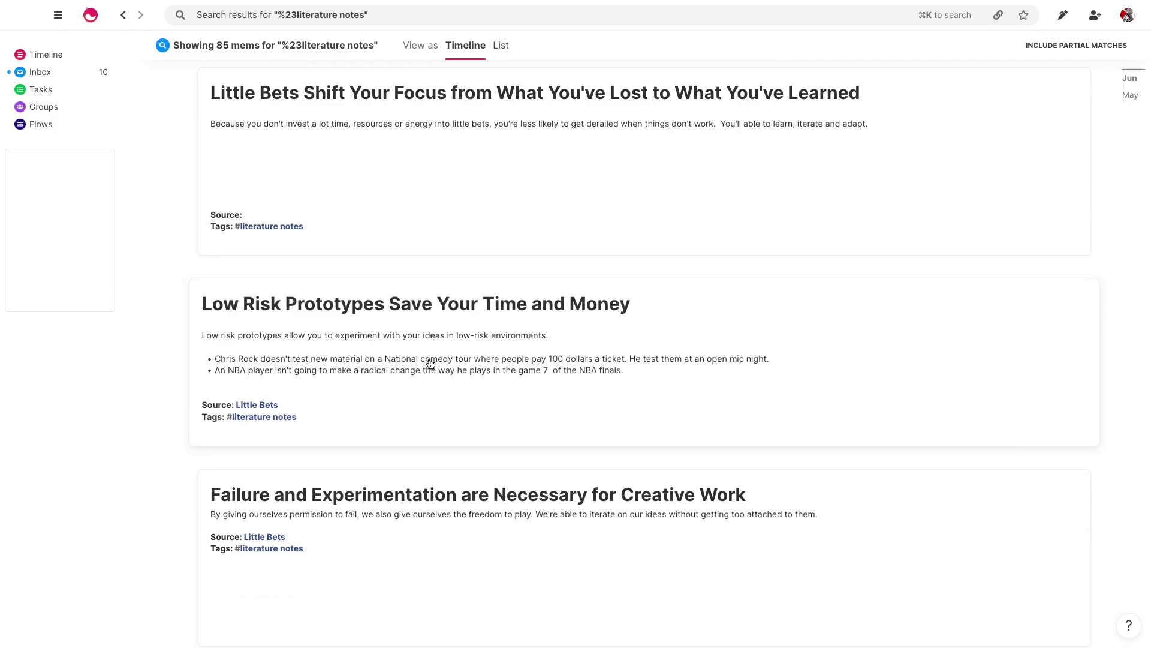
scroll(431, 364, down, 6)
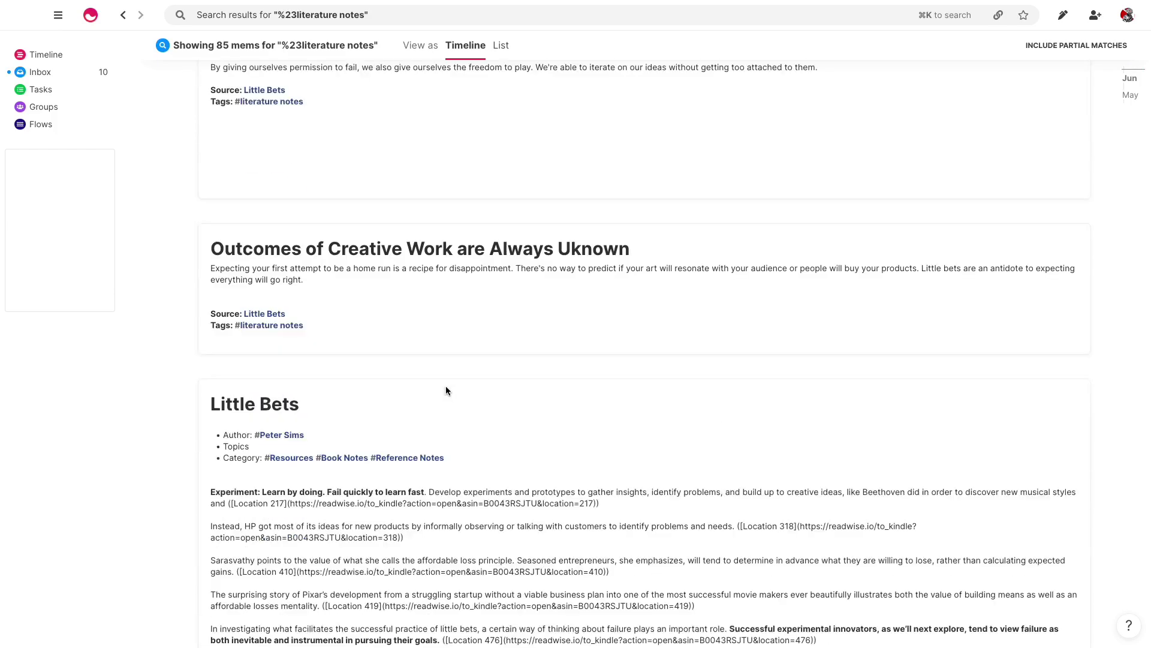
scroll(445, 390, down, 1)
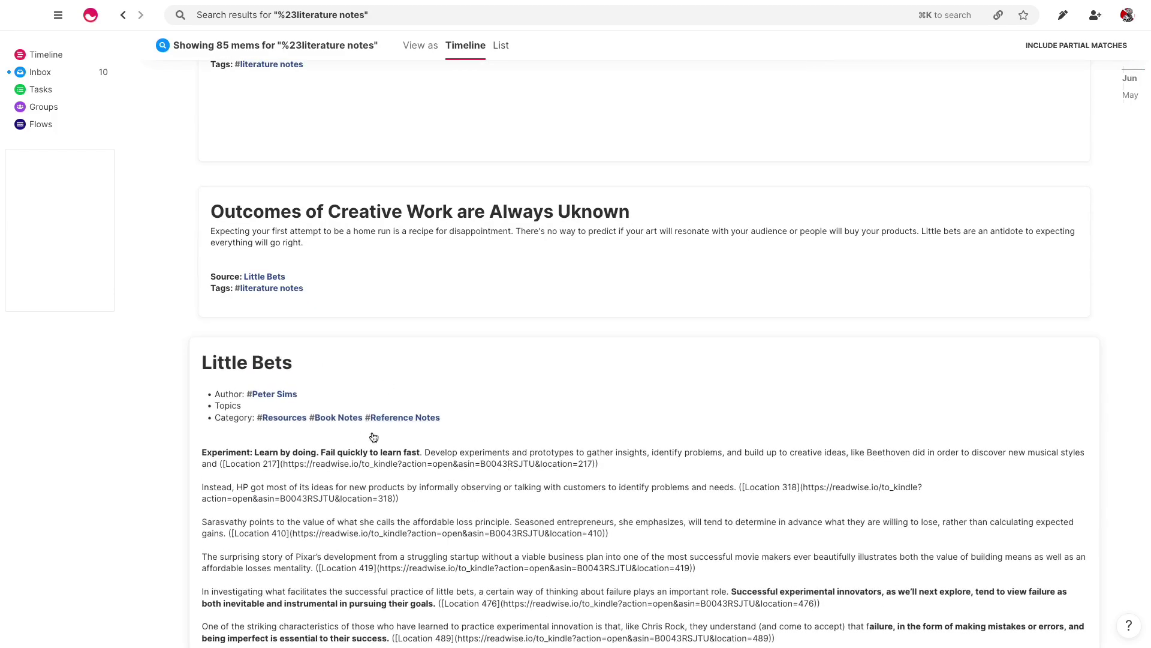
scroll(373, 437, down, 3)
scroll(420, 415, up, 10)
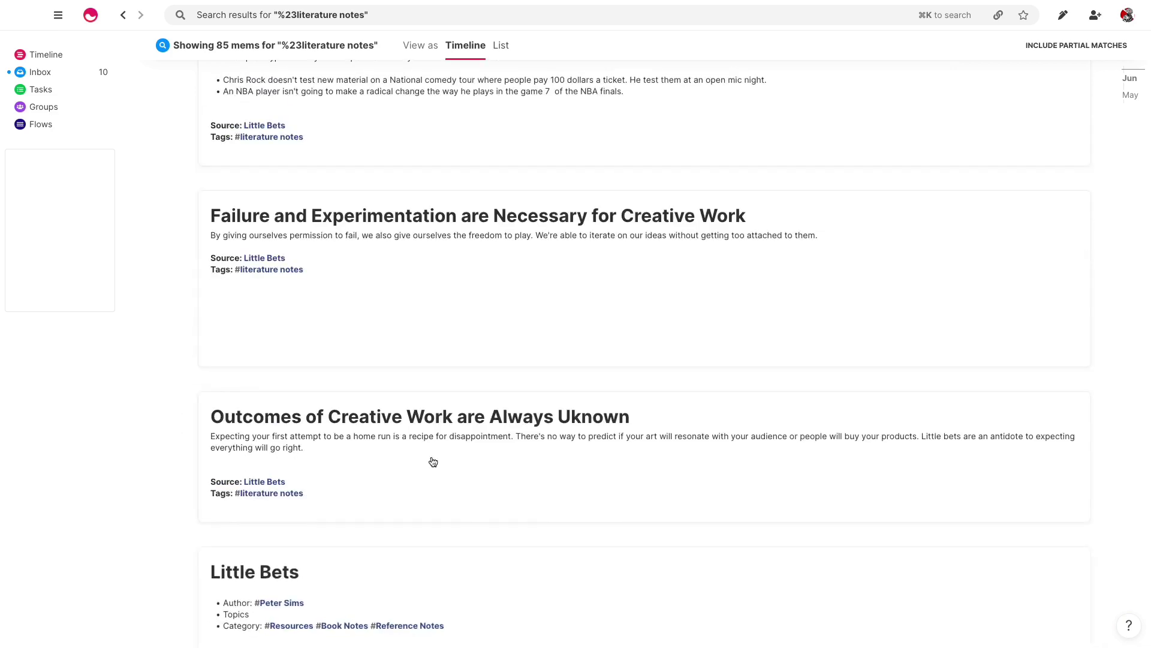
scroll(431, 462, up, 4)
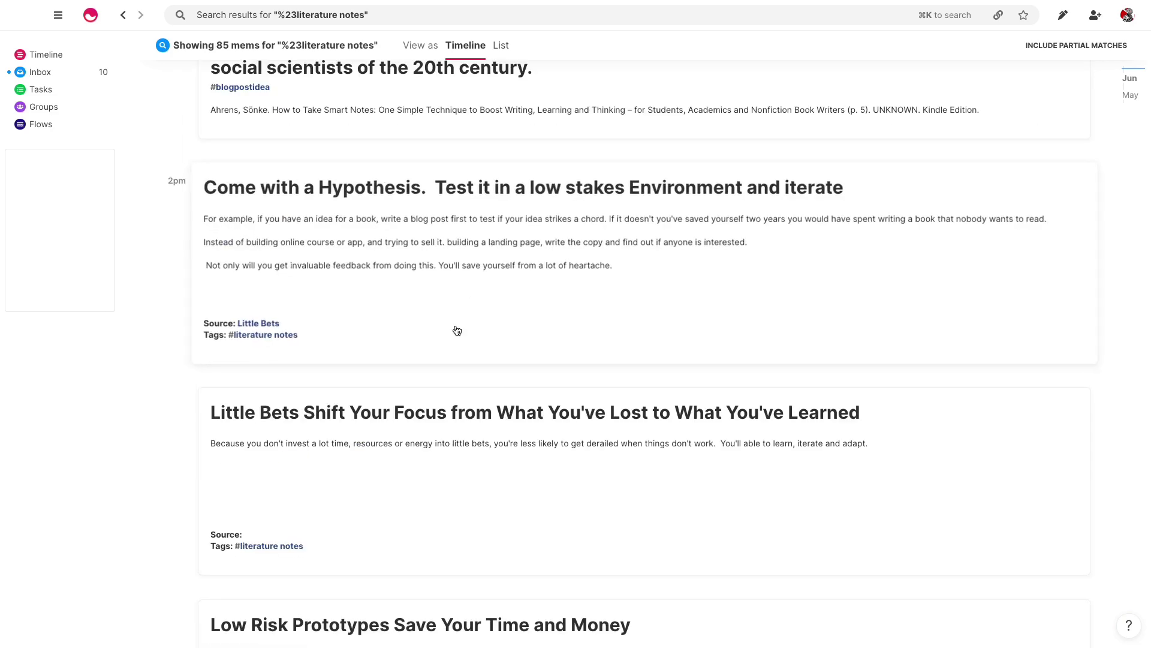
scroll(436, 423, down, 10)
scroll(422, 414, down, 3)
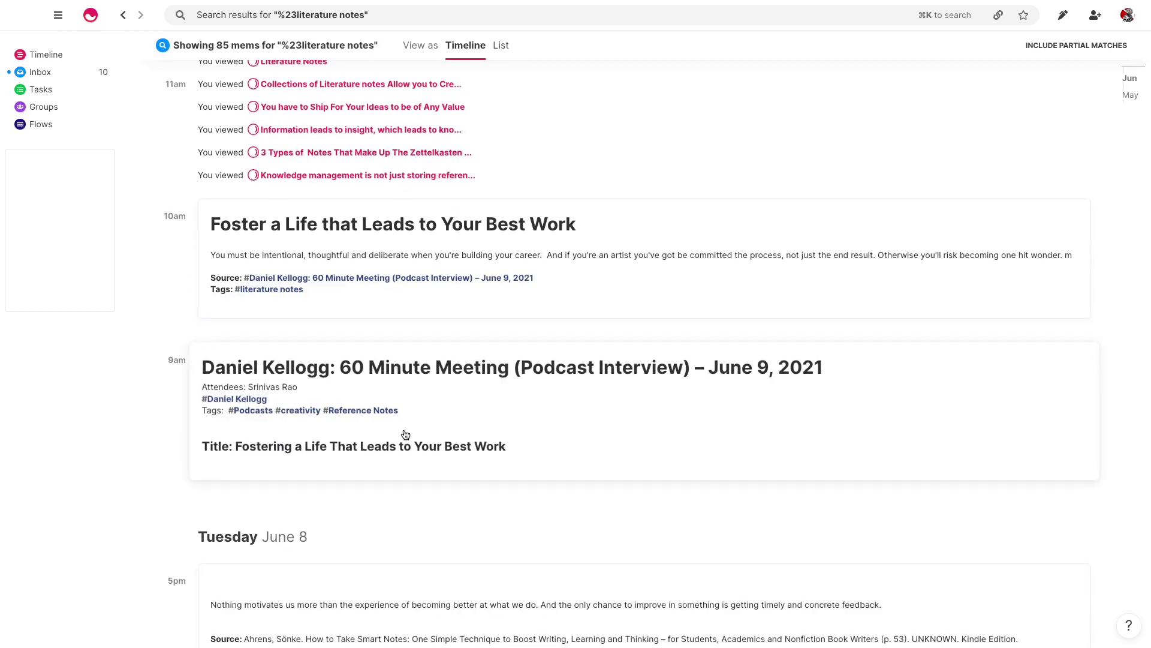
scroll(408, 425, down, 1)
scroll(414, 429, down, 3)
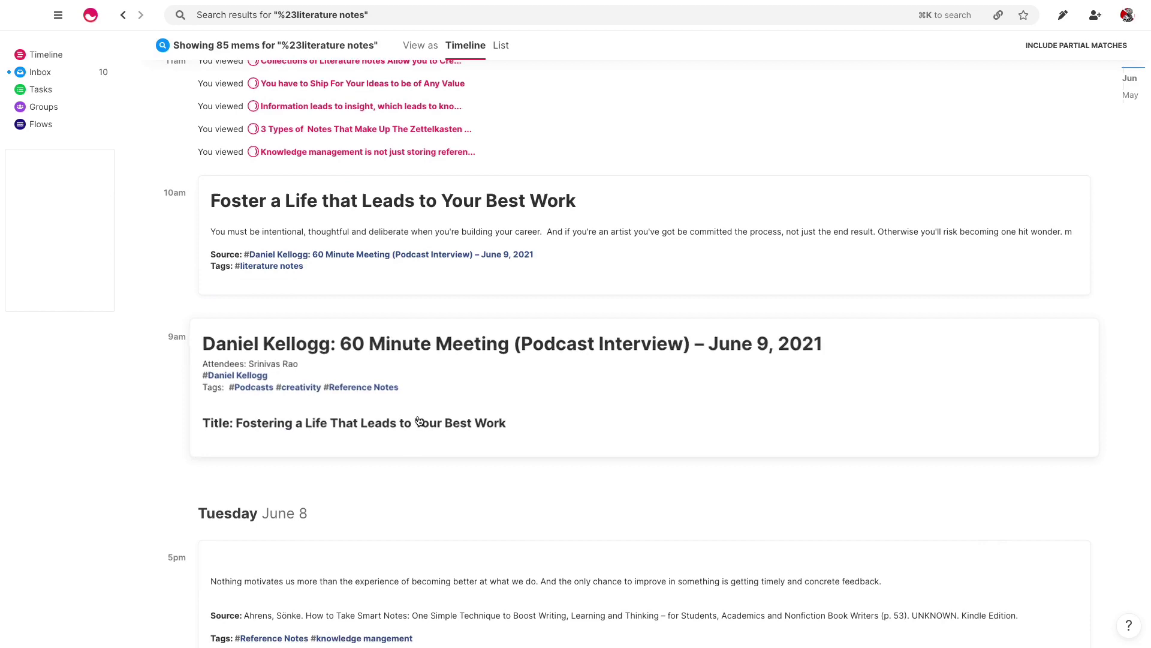
scroll(416, 426, down, 3)
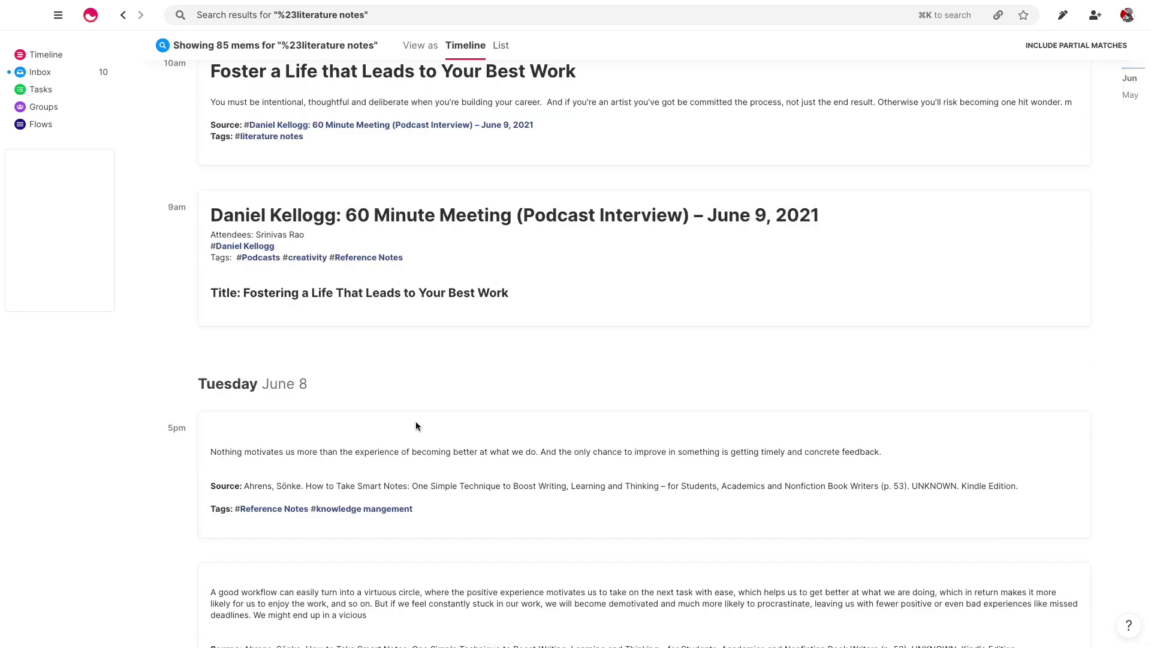
scroll(516, 448, down, 8)
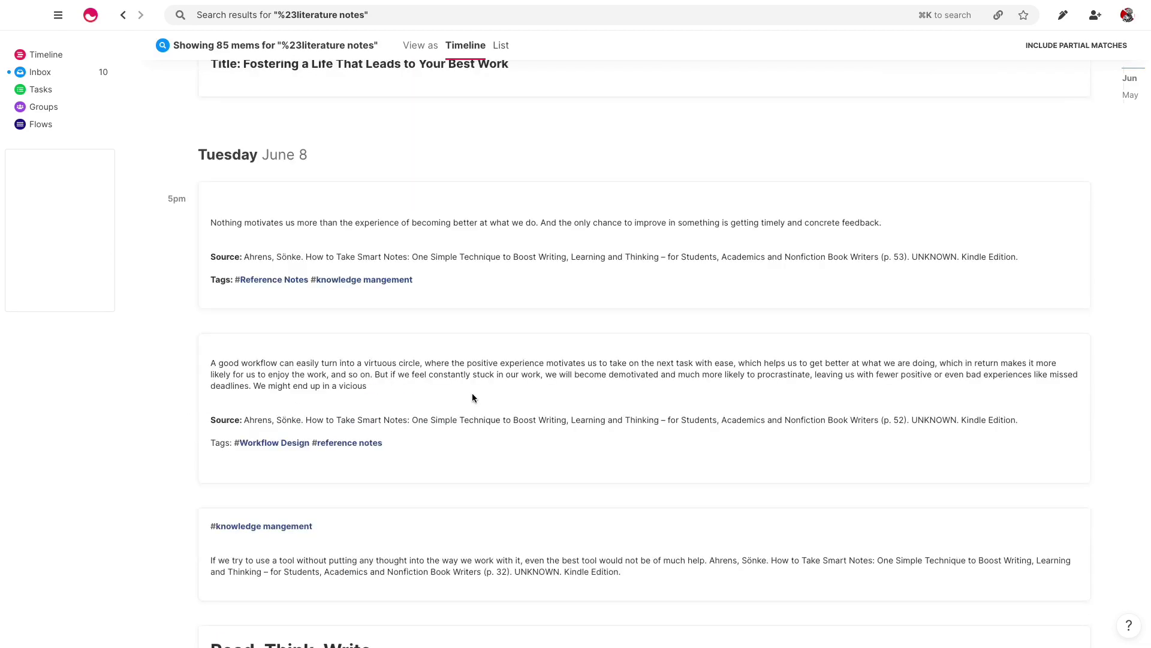
scroll(376, 360, up, 15)
Switch the 85 matching literature-notes mems to the compact List view
click(500, 46)
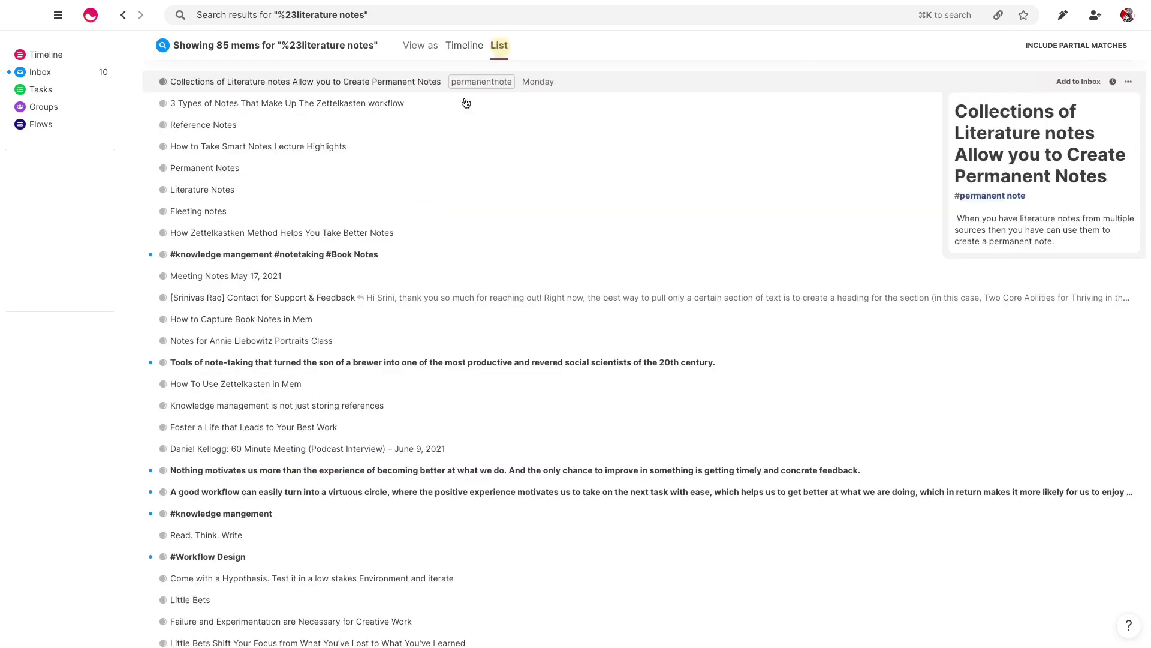
scroll(369, 317, down, 3)
scroll(323, 83, up, 3)
Dismiss search and scroll the #literaturenotes cards back to 'How To Use Zettelkasten in Mem'
click(274, 17)
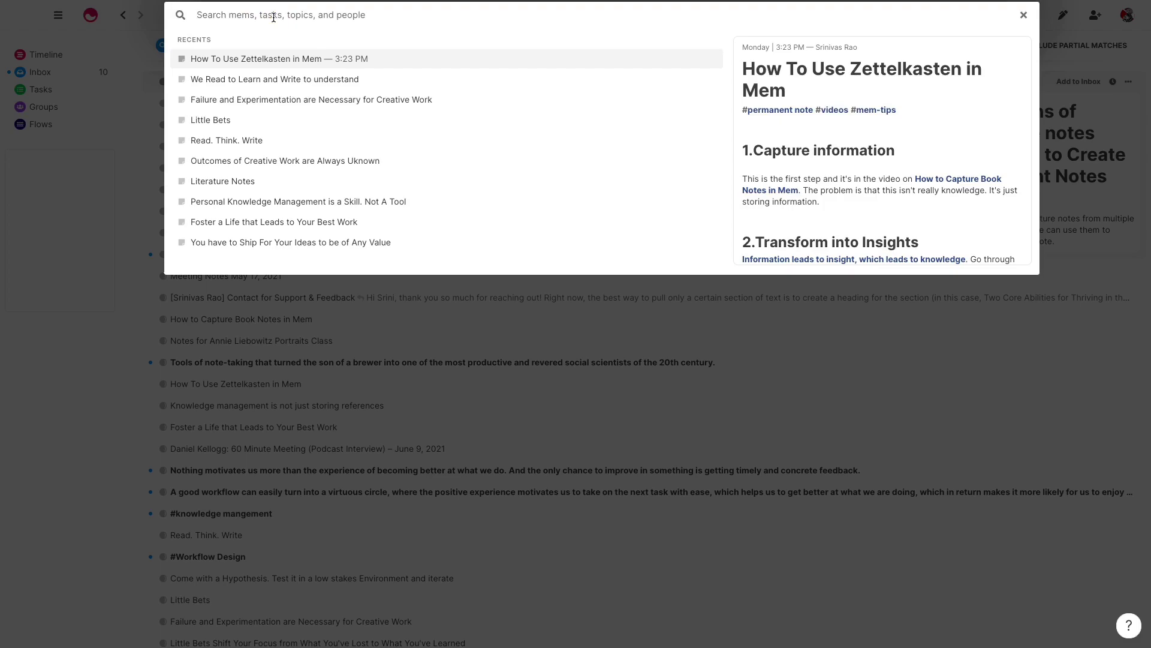
key(Escape)
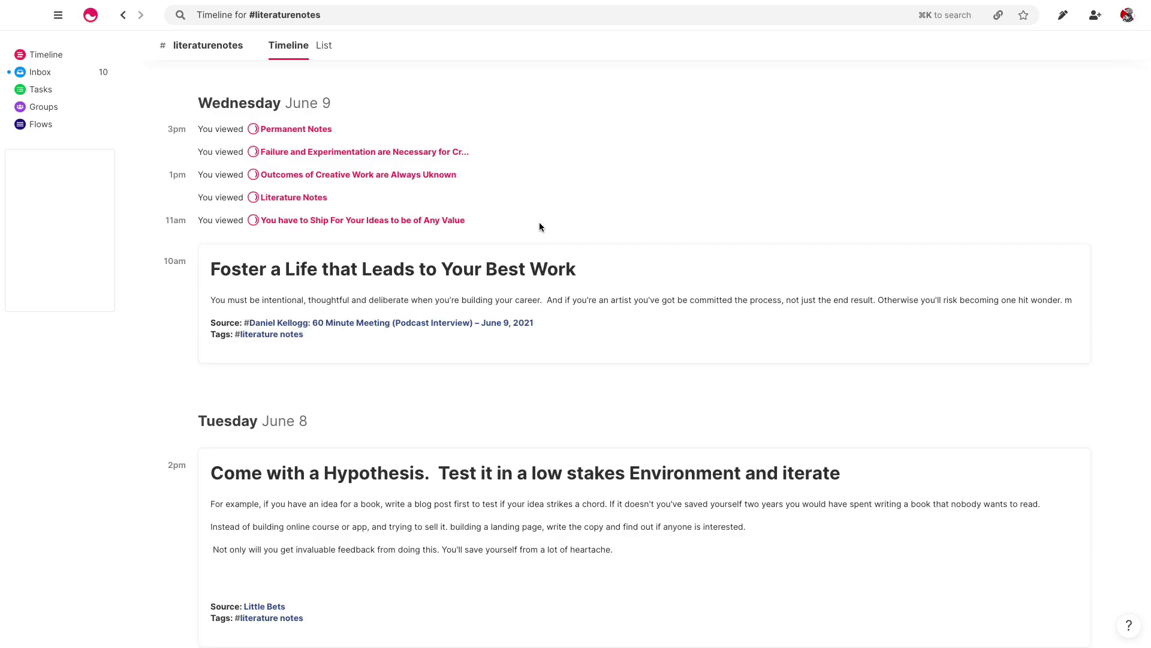
scroll(533, 223, down, 1)
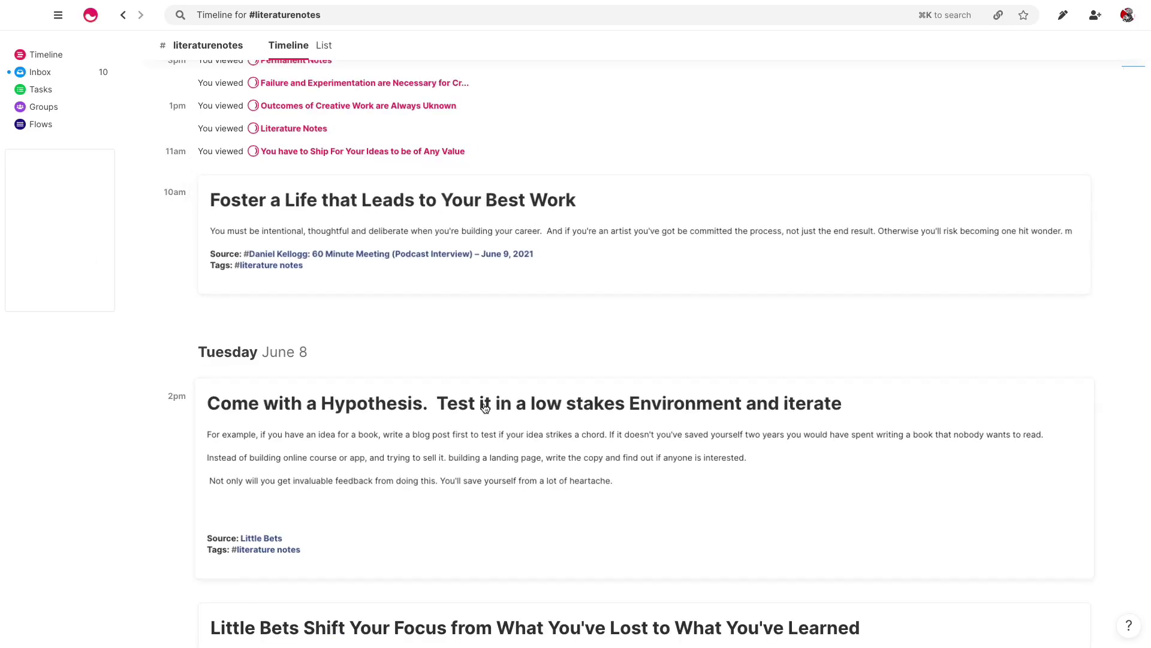
scroll(480, 319, down, 1)
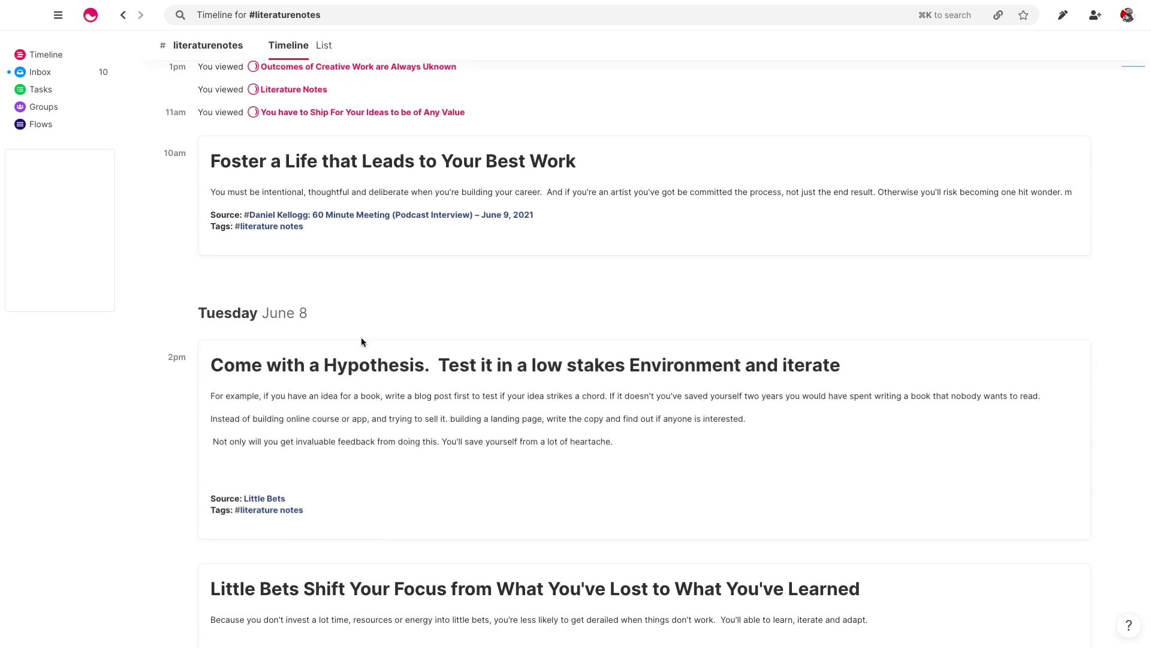
scroll(370, 333, down, 2)
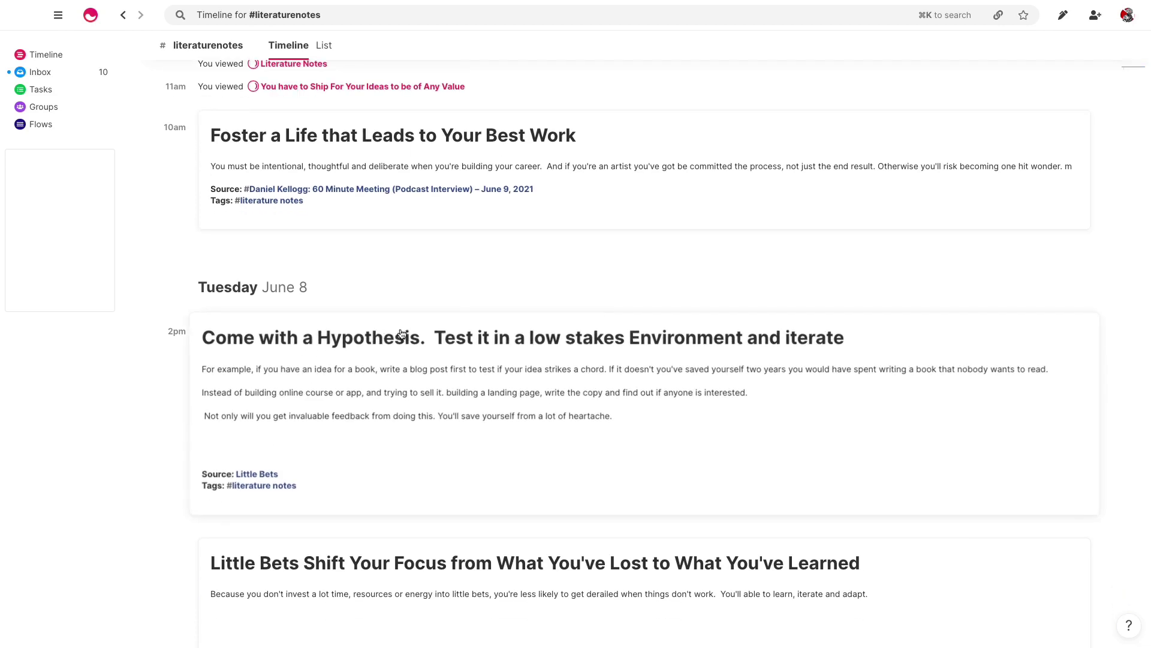
scroll(414, 303, down, 3)
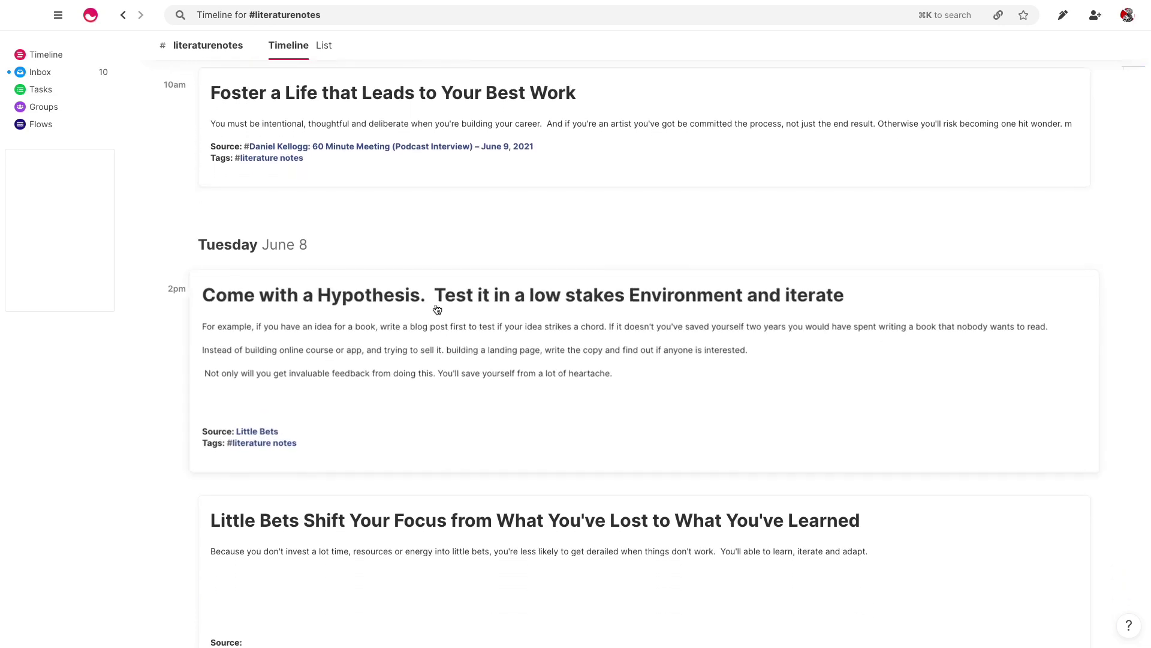
scroll(421, 267, down, 2)
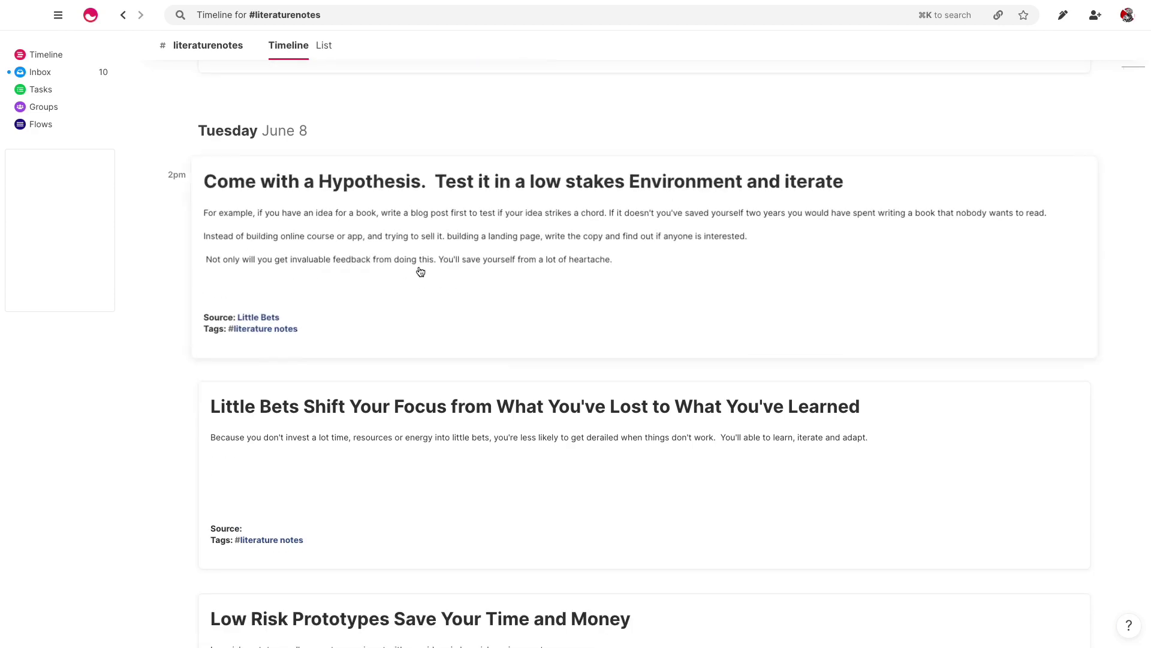
scroll(526, 344, down, 4)
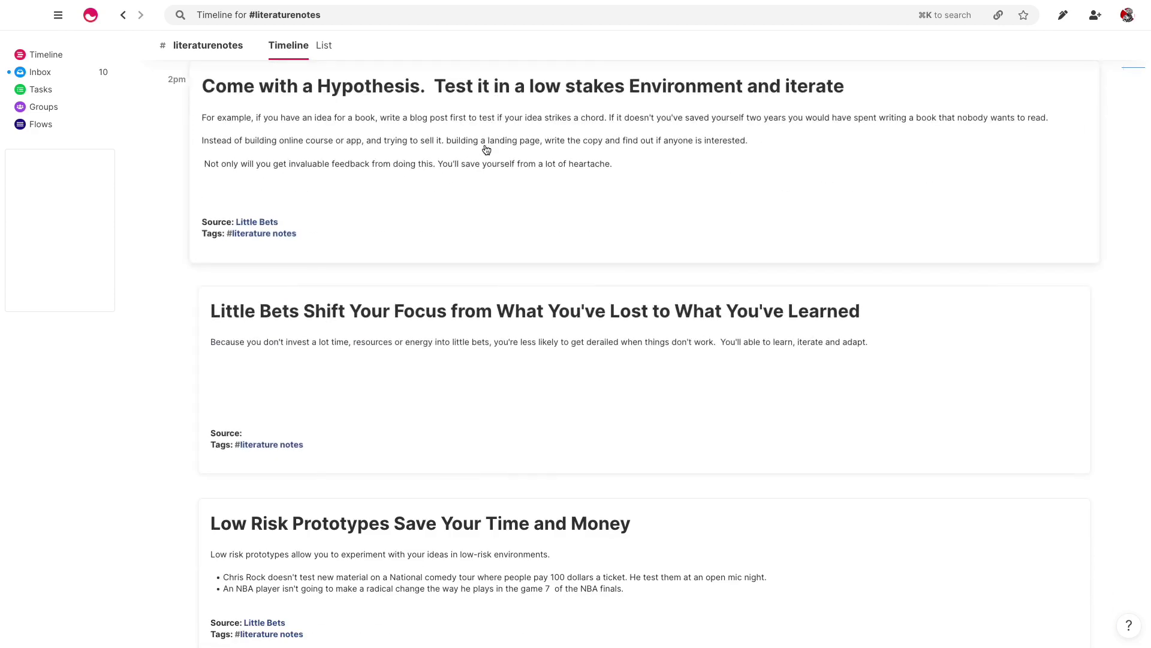
scroll(467, 225, down, 6)
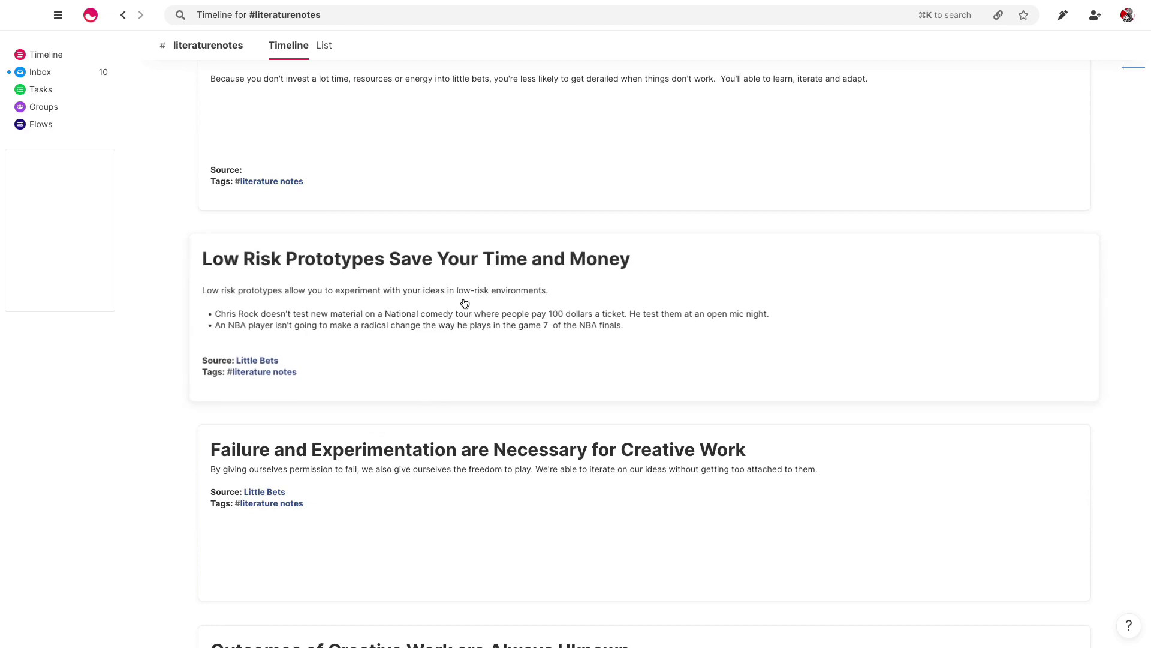
scroll(468, 304, down, 8)
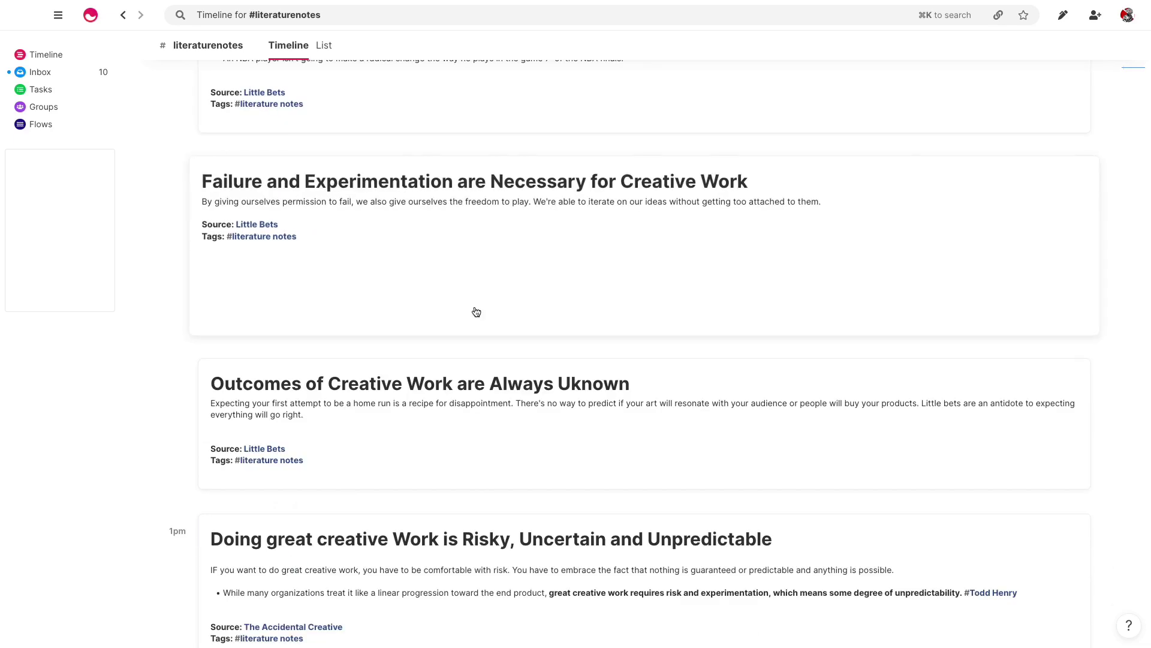
scroll(471, 288, down, 3)
scroll(468, 267, down, 10)
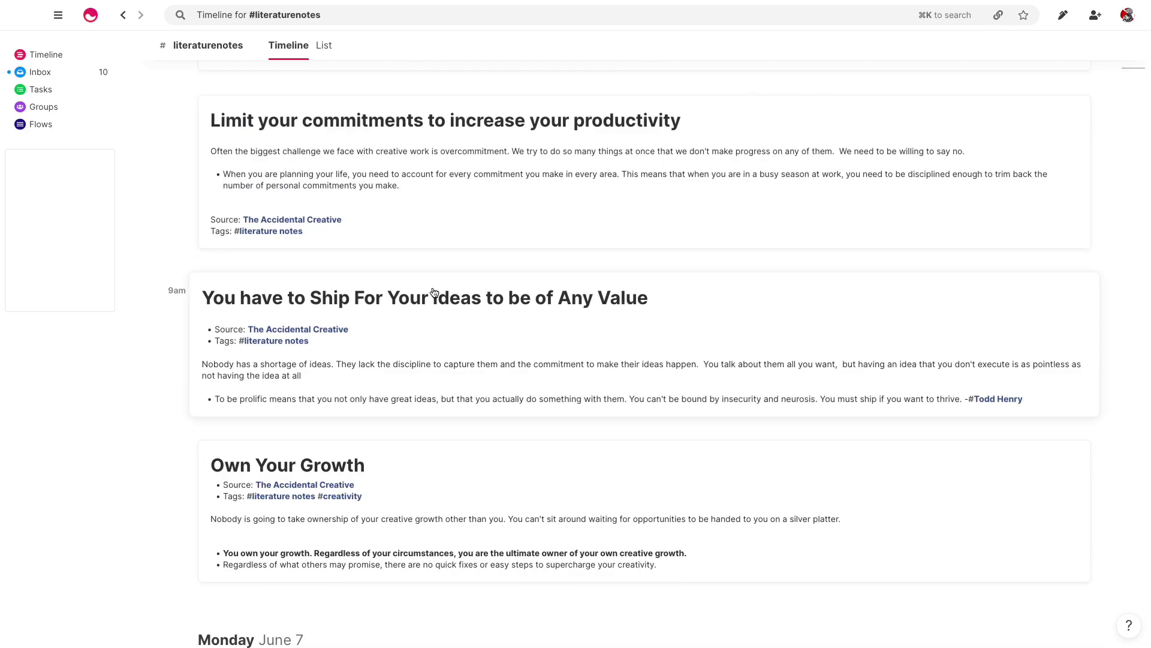
scroll(441, 357, up, 6)
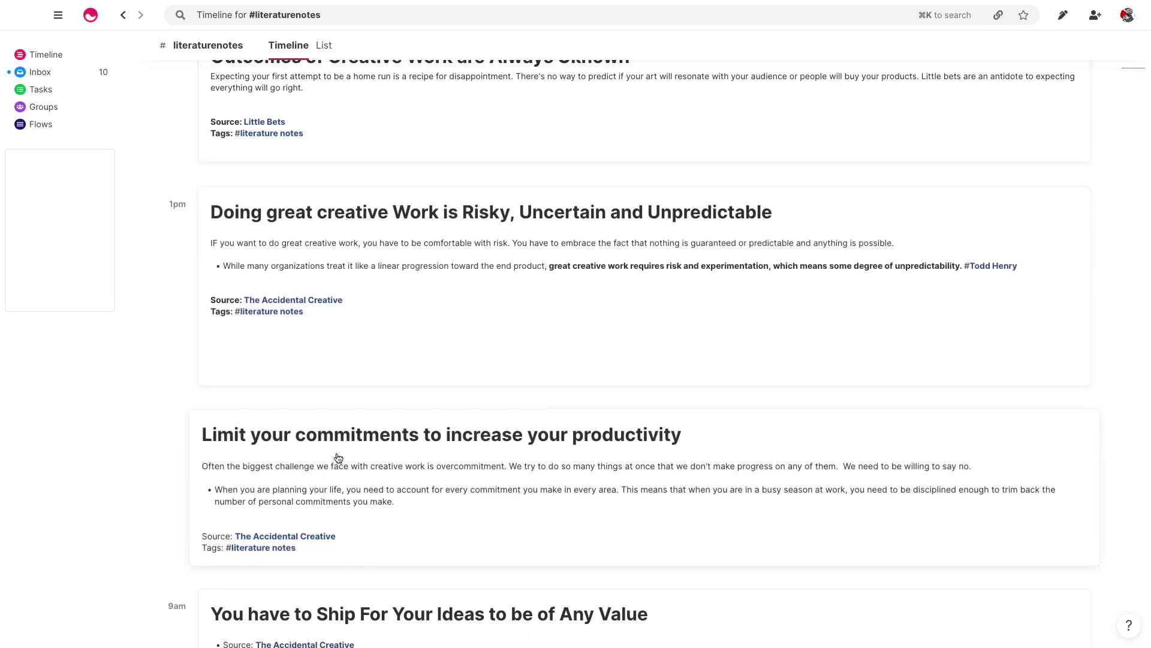
scroll(338, 458, up, 12)
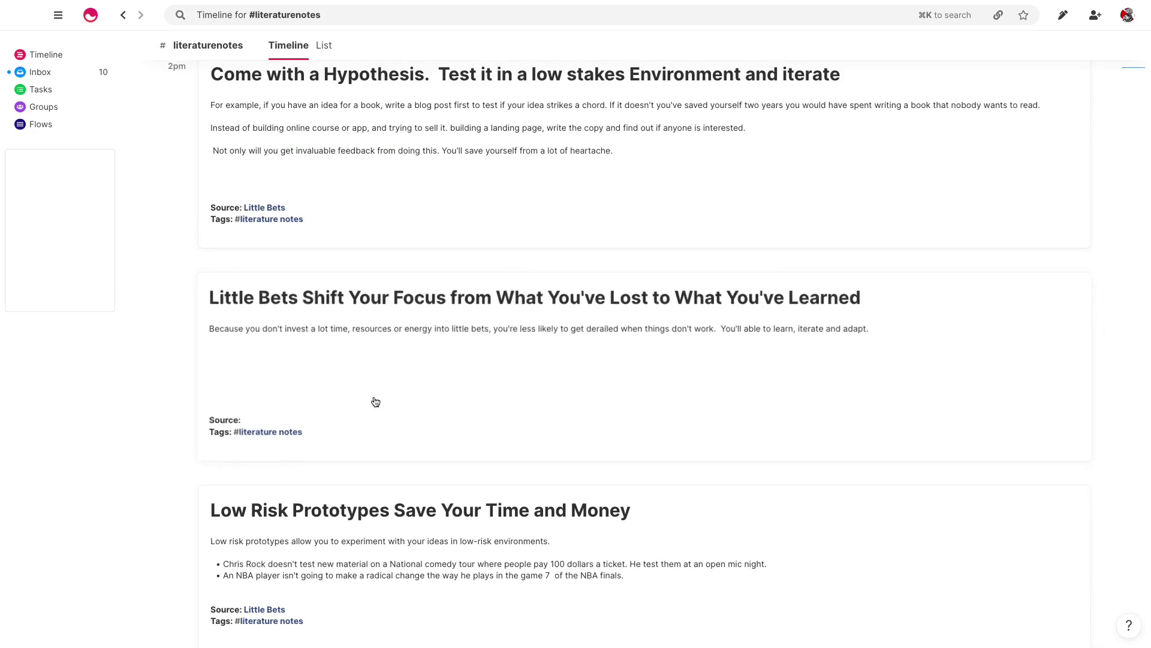
scroll(383, 398, up, 4)
scroll(393, 431, up, 2)
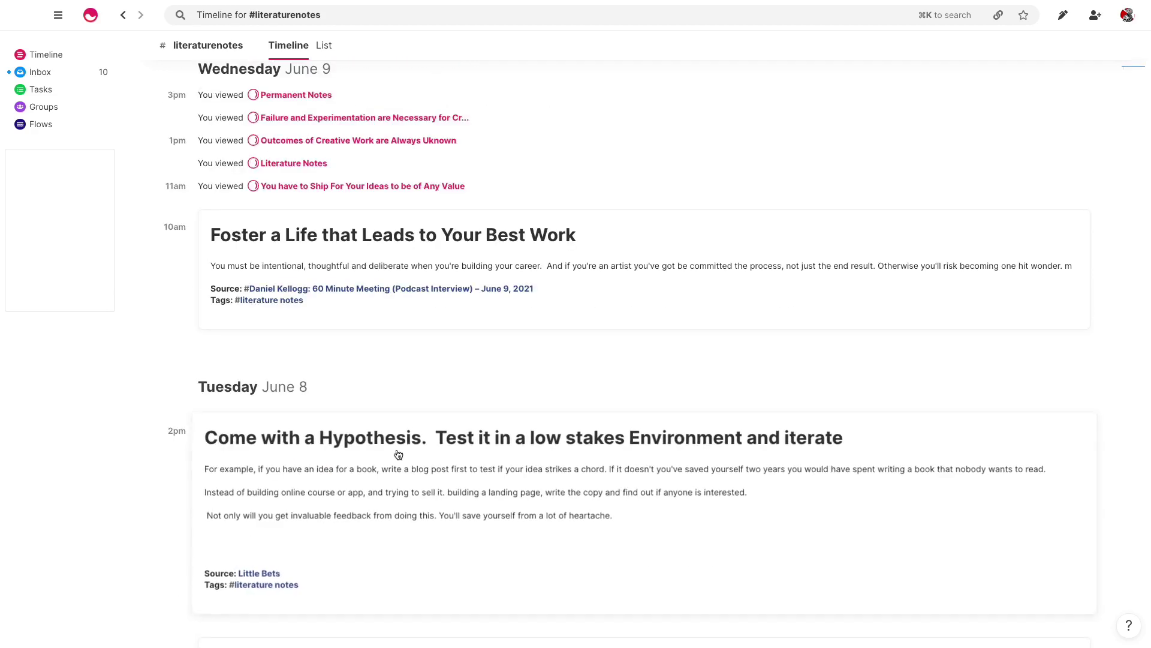
scroll(403, 411, down, 1)
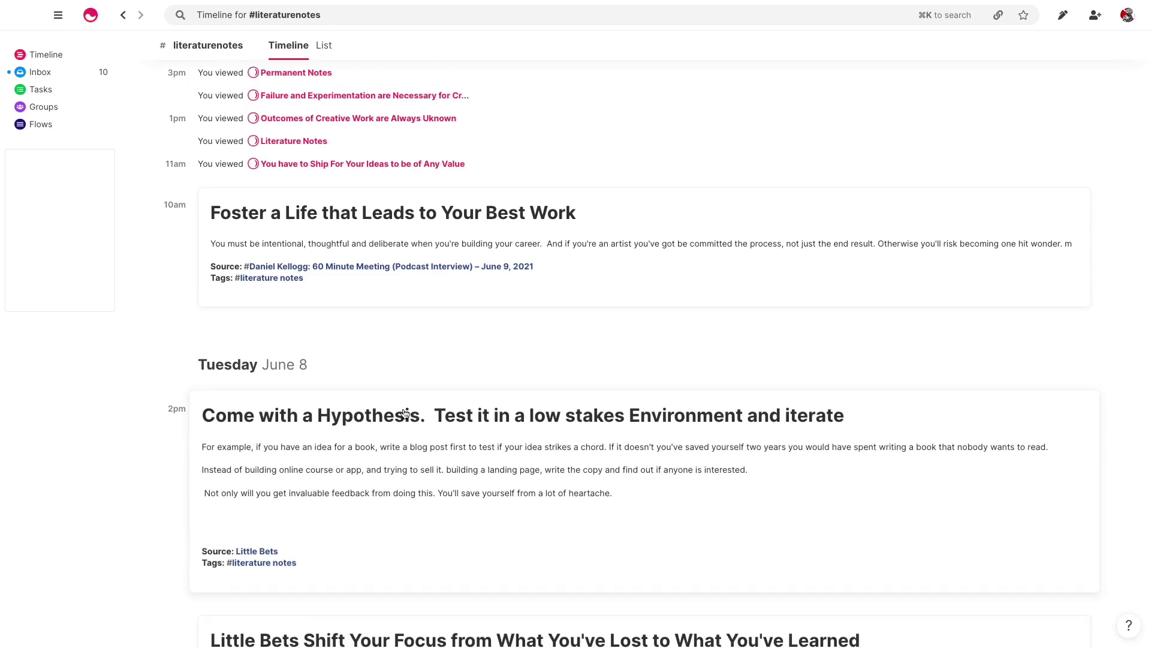
scroll(501, 391, down, 2)
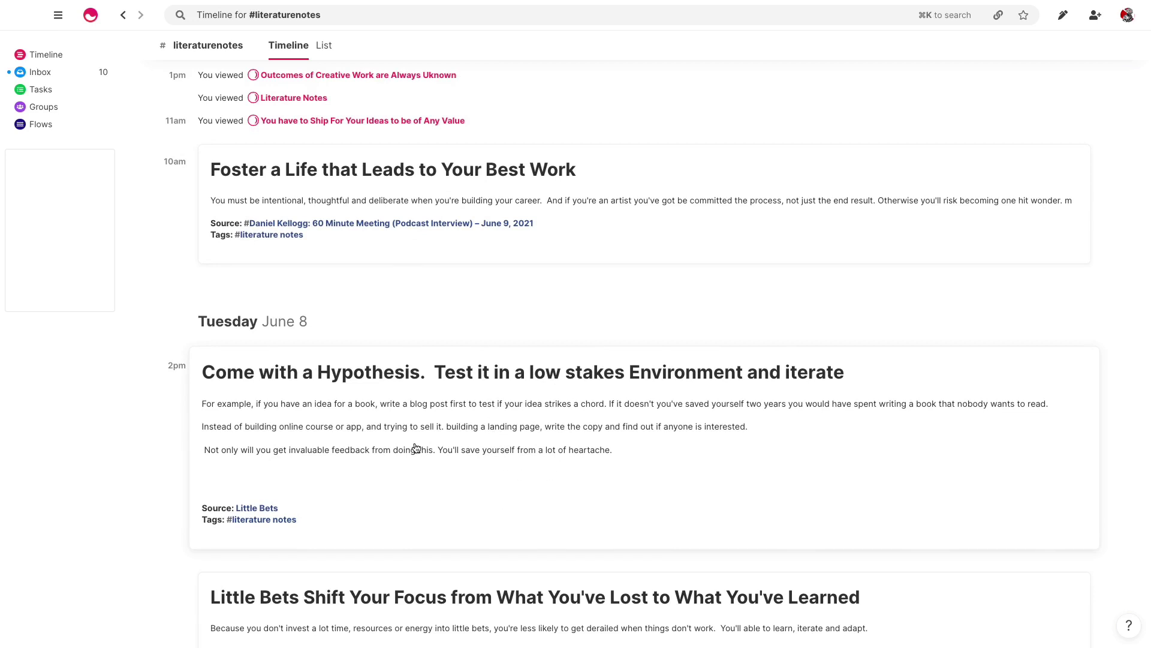
scroll(450, 452, down, 1)
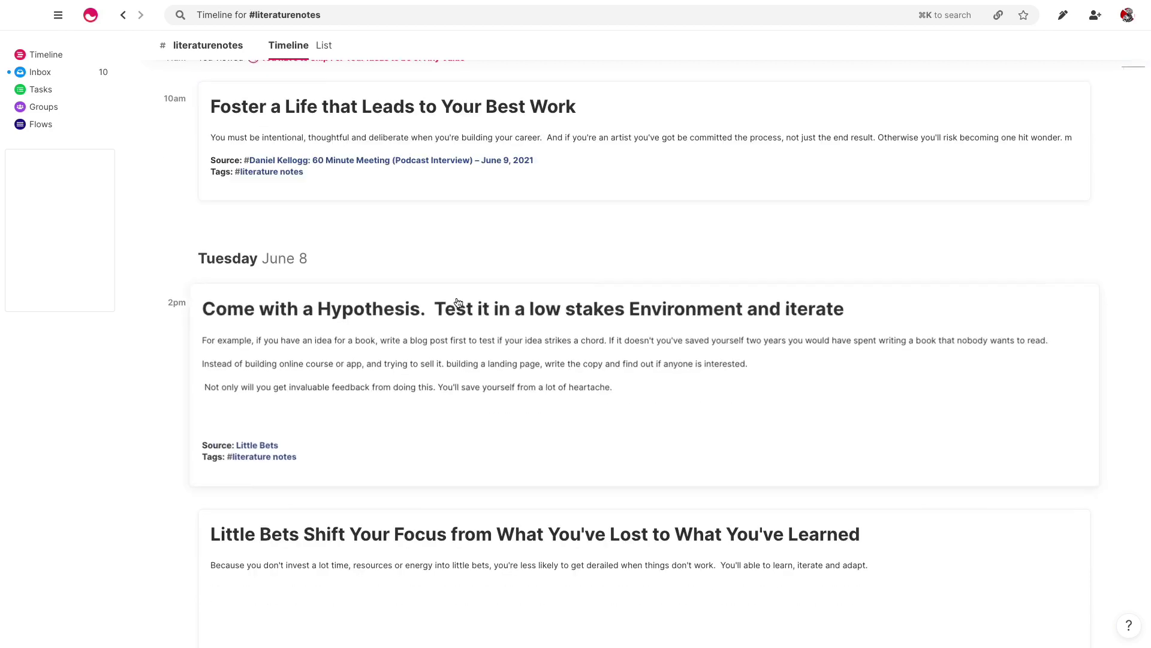
scroll(457, 370, down, 1)
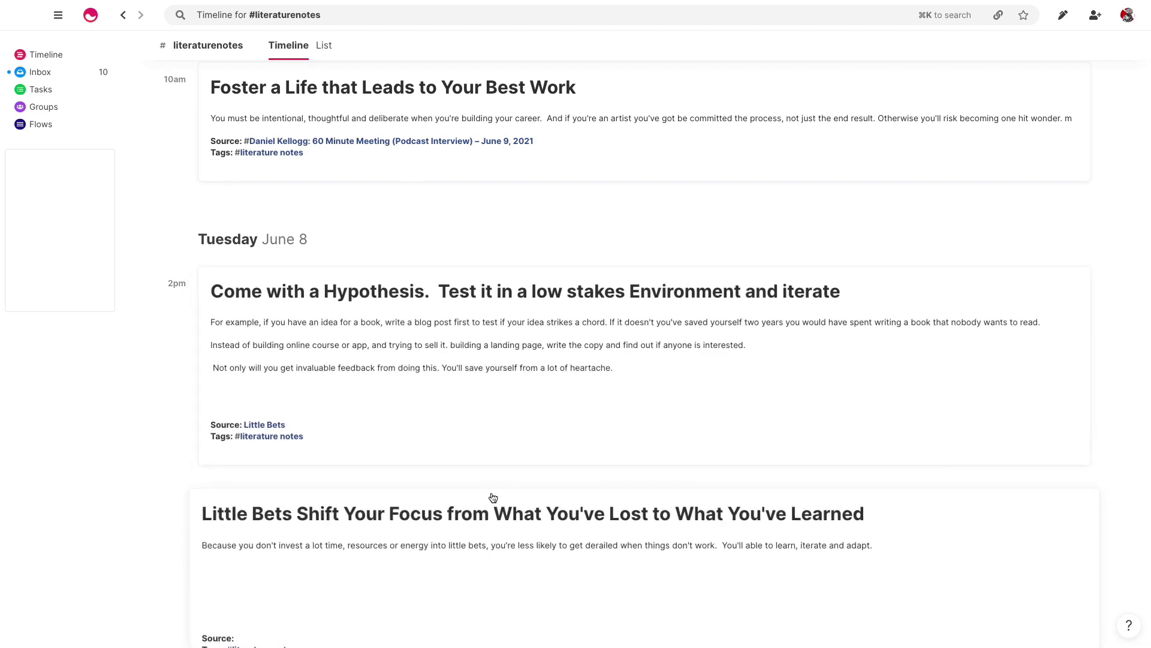
mouse_move(520, 627)
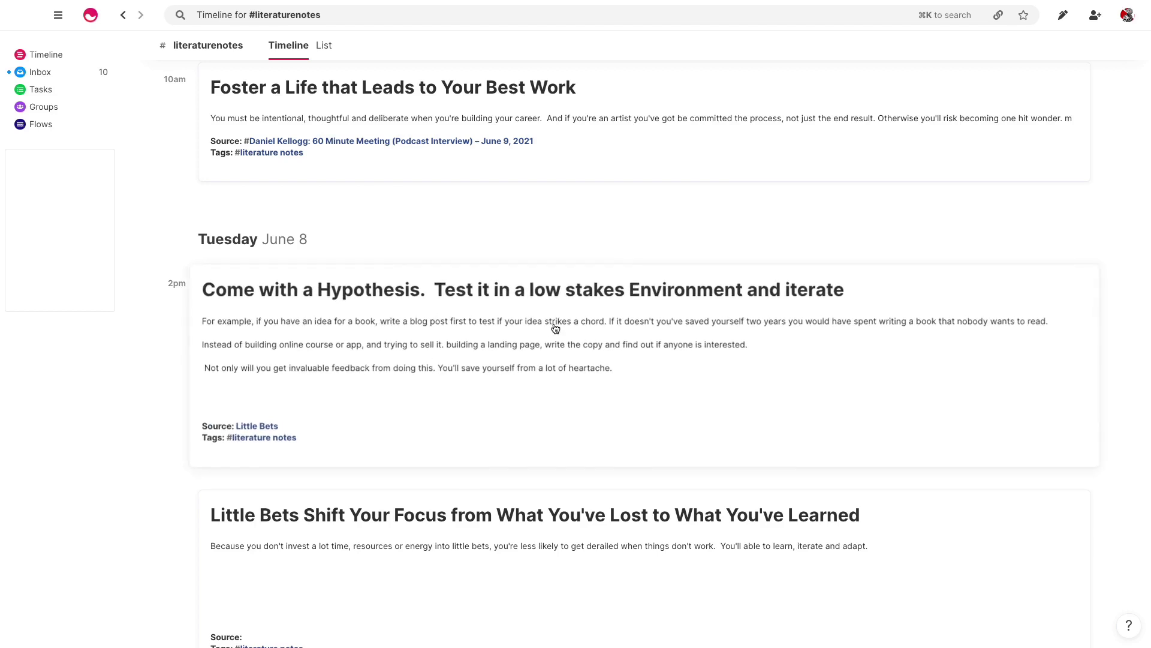
scroll(545, 351, down, 3)
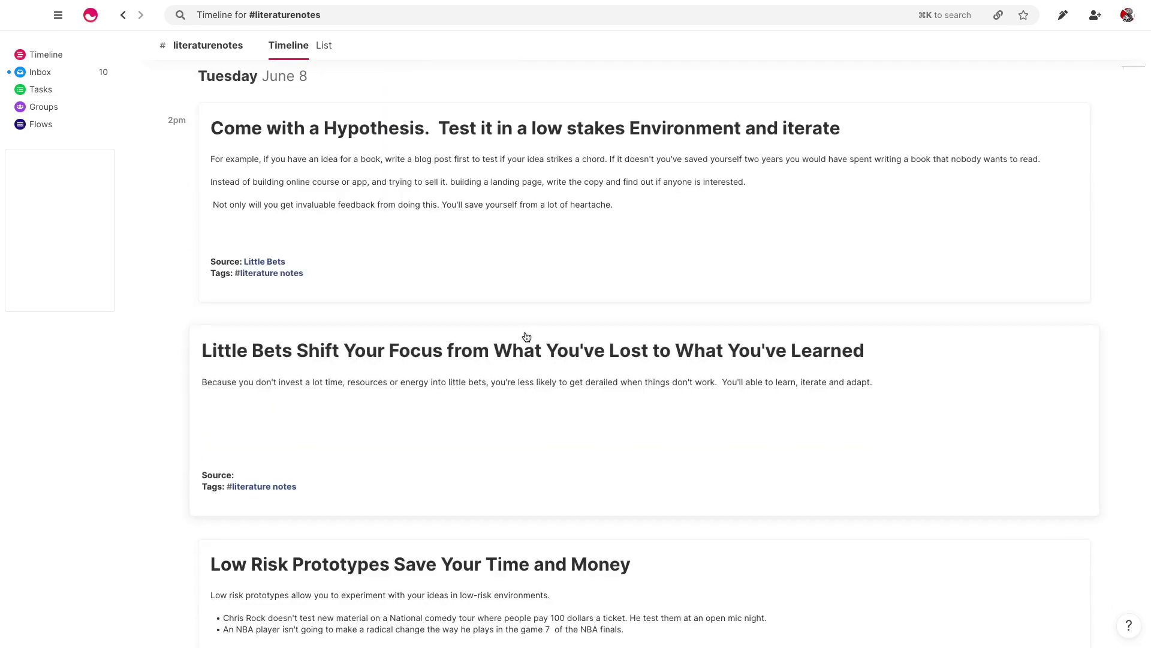
scroll(600, 282, down, 2)
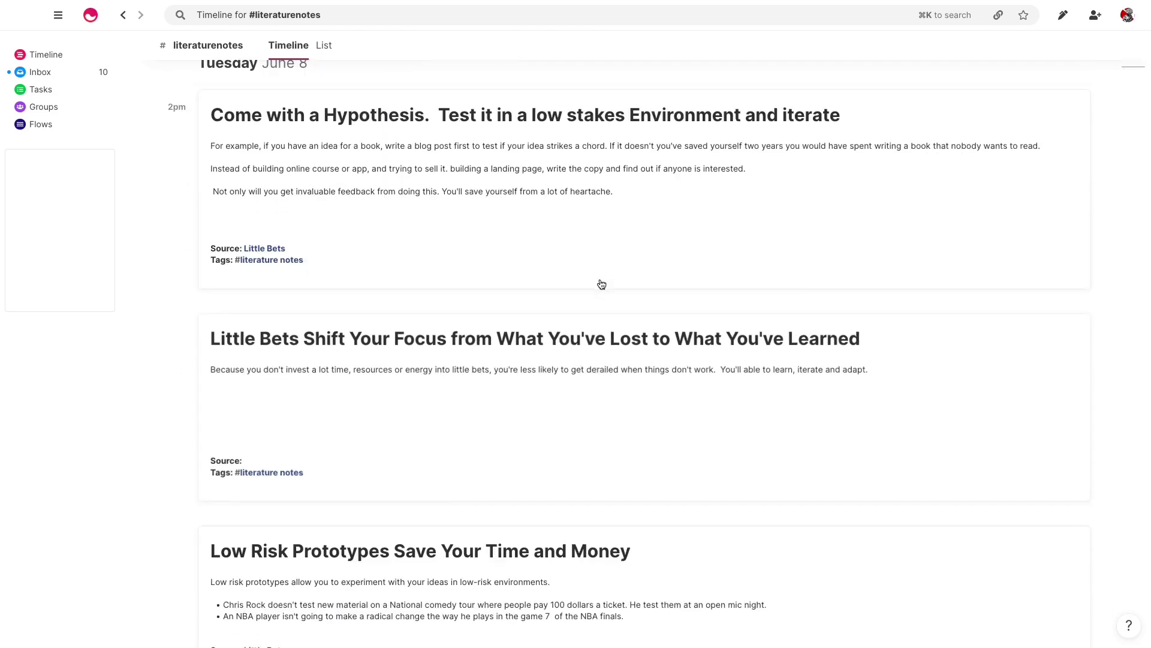
scroll(498, 509, down, 2)
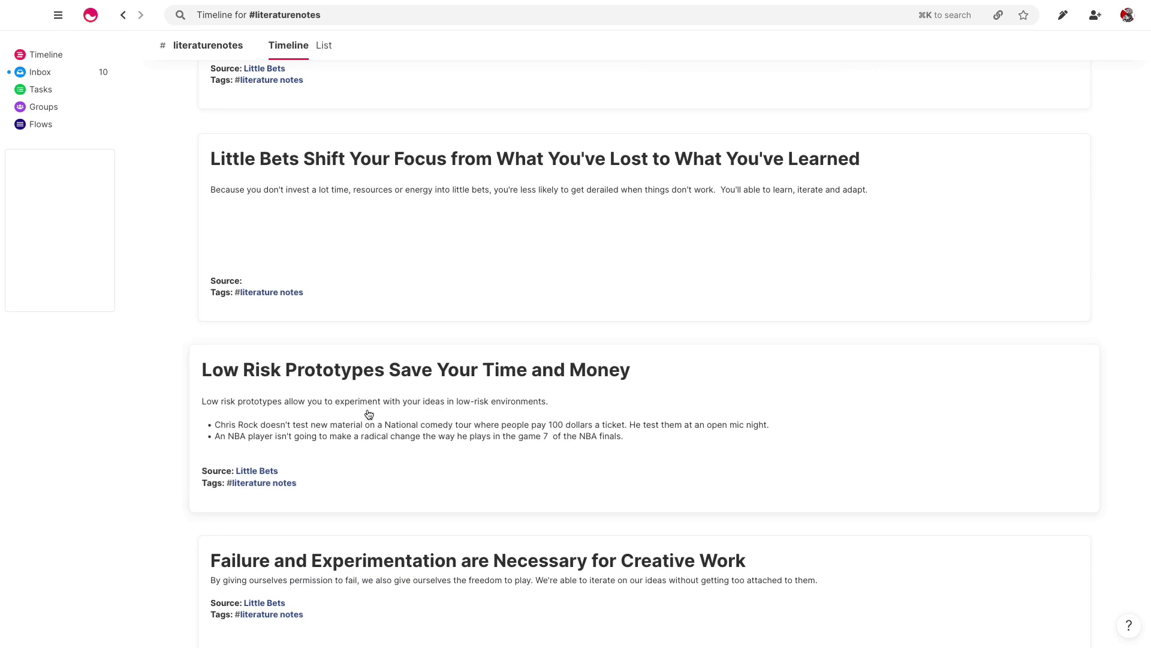
scroll(409, 392, down, 1)
scroll(407, 391, down, 1)
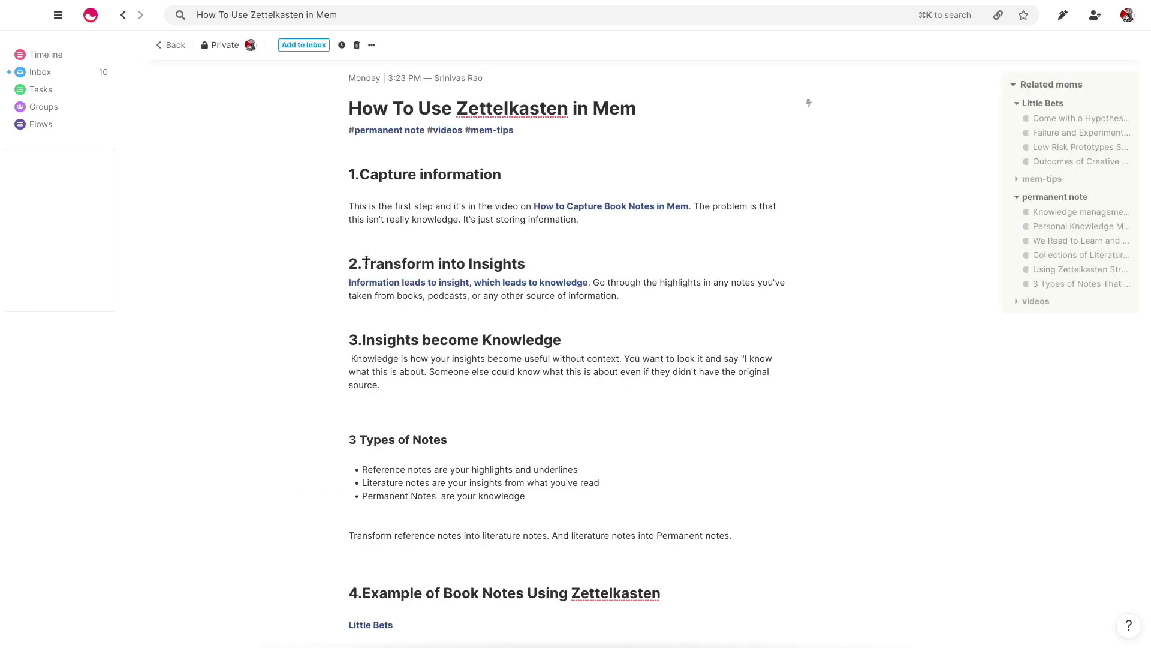
Place the cursor on the empty line under '5.Writing an Article with Zettelkasten'
scroll(454, 272, down, 4)
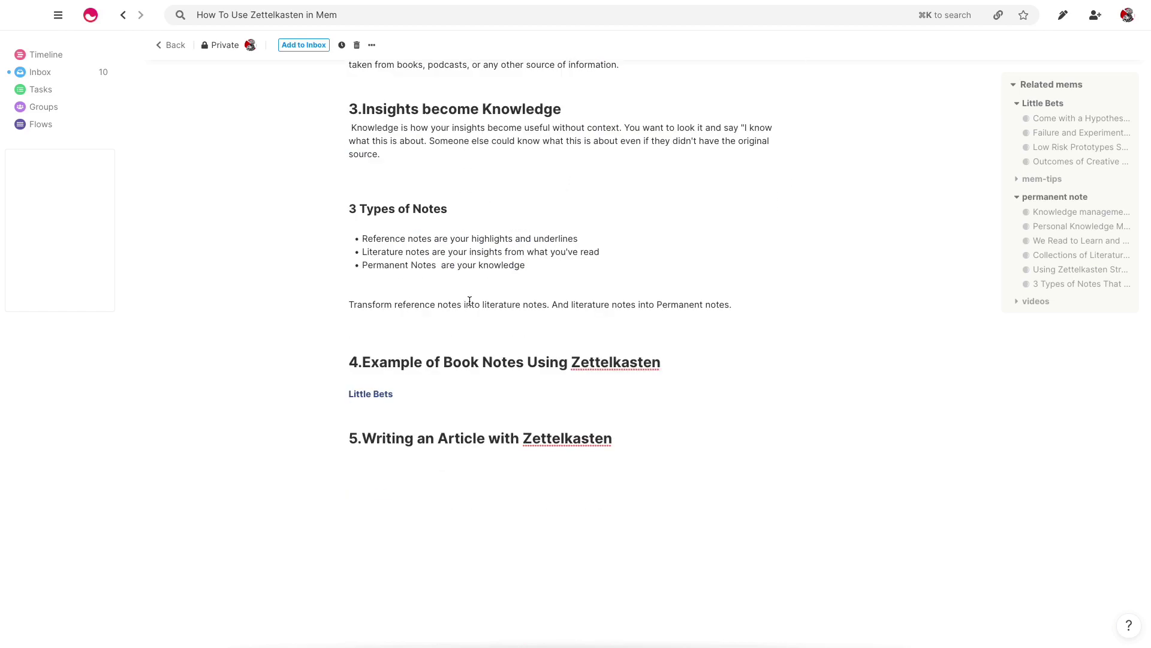
scroll(469, 301, up, 4)
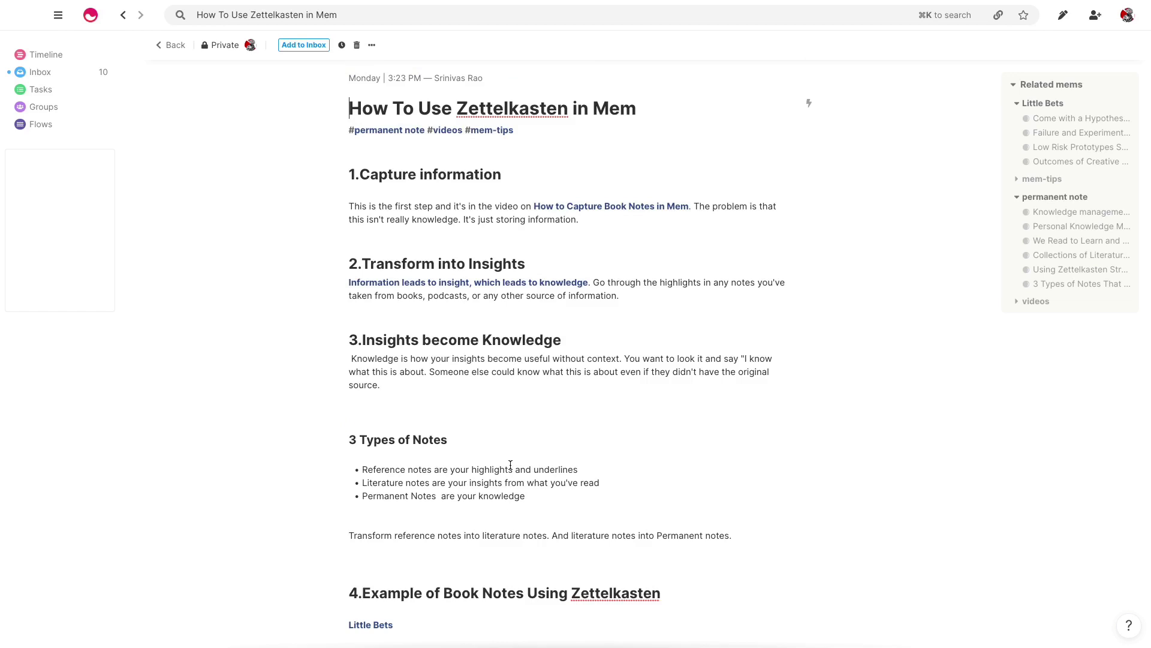
scroll(510, 465, down, 1)
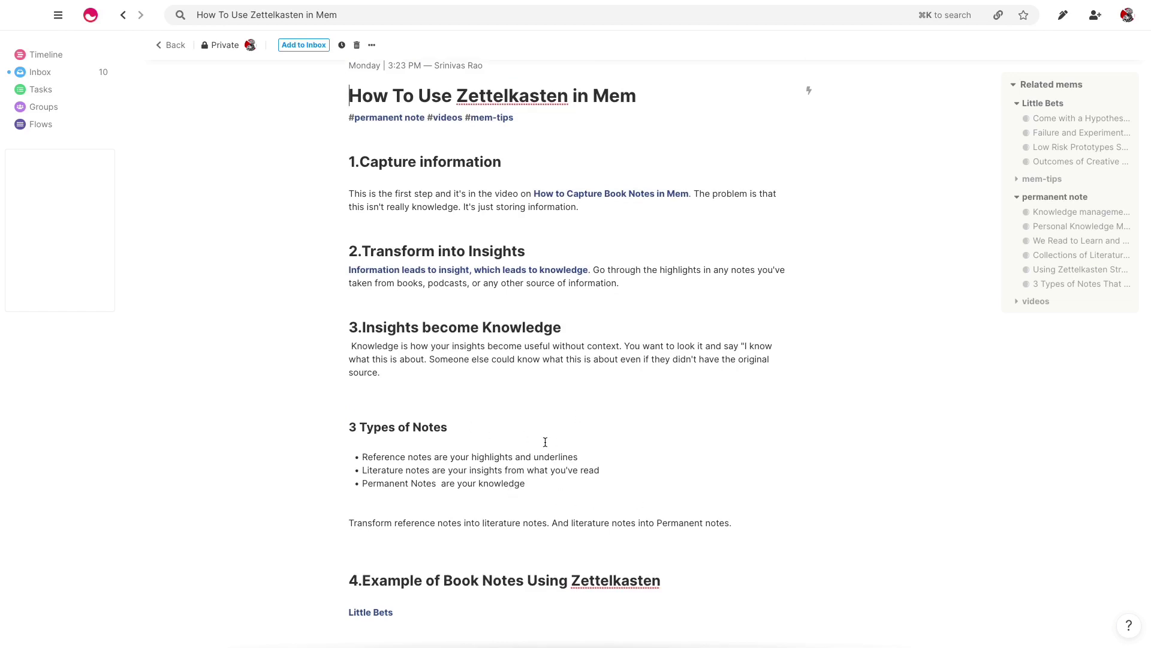
scroll(504, 436, down, 1)
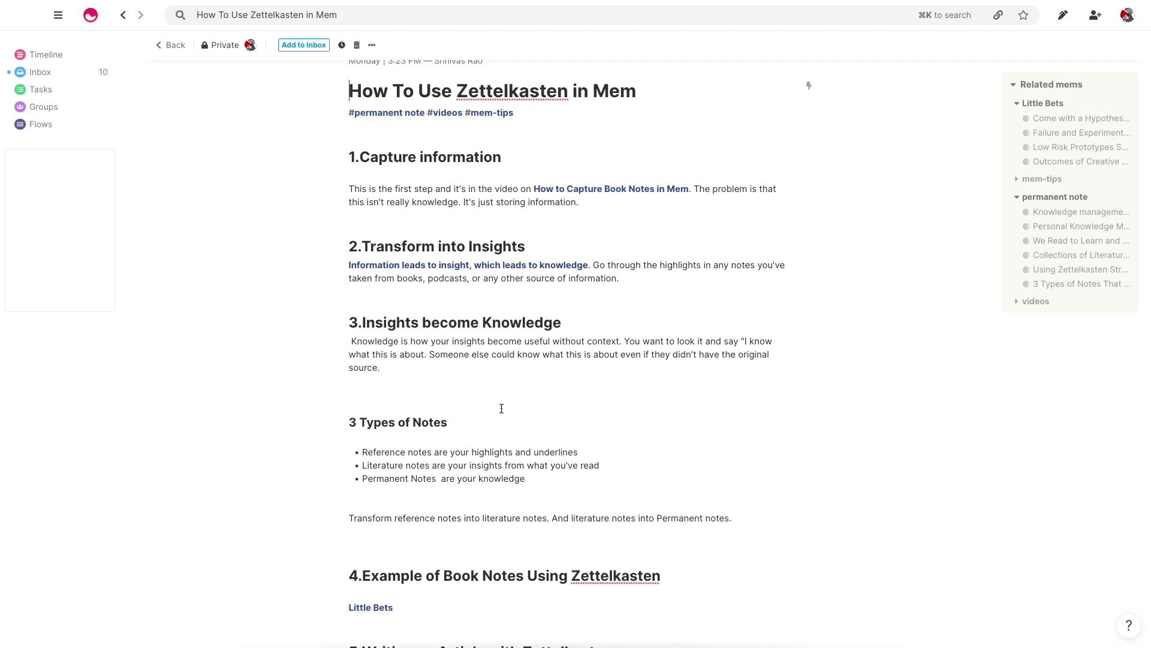
scroll(490, 457, down, 1)
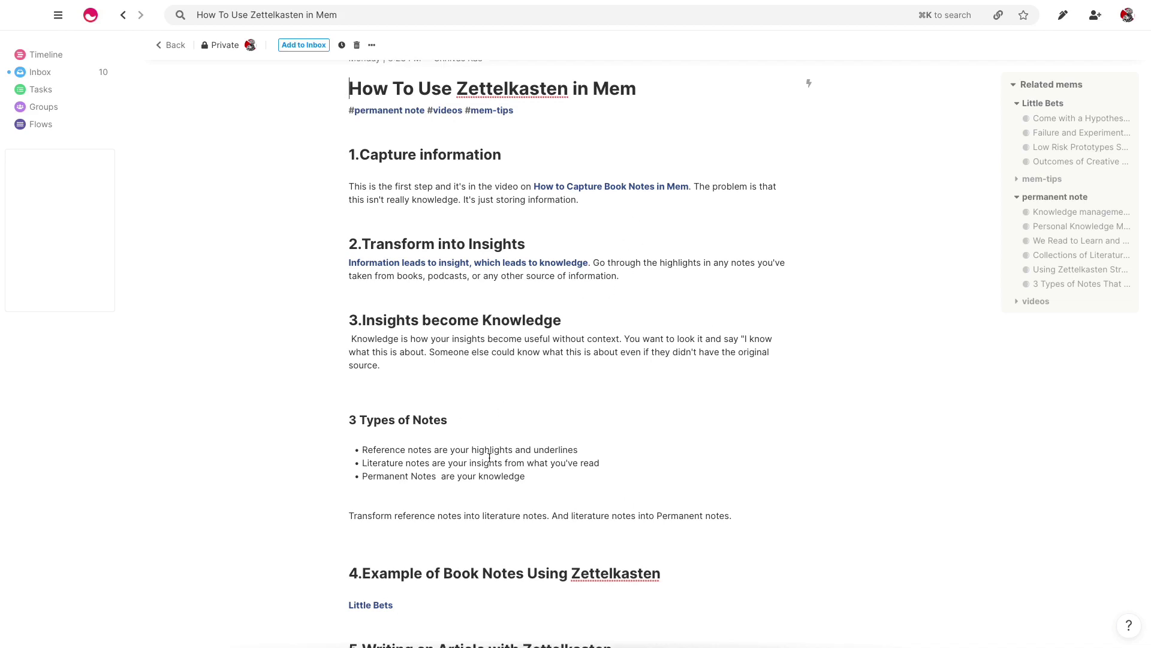
scroll(490, 457, down, 3)
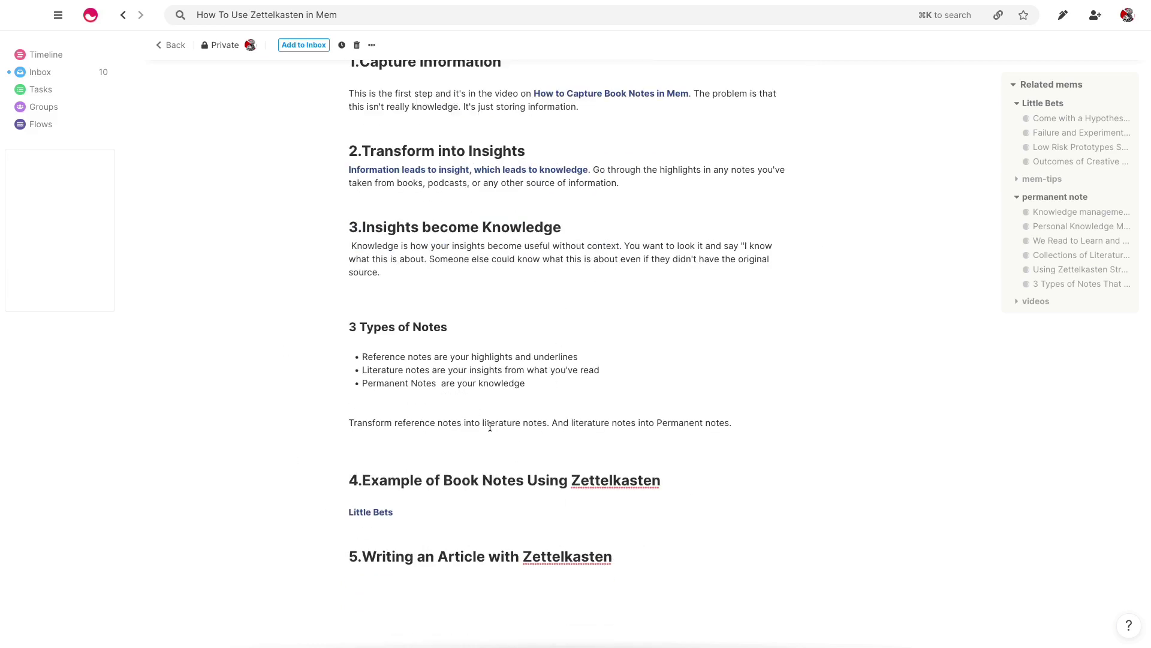
scroll(480, 456, down, 2)
scroll(459, 506, down, 1)
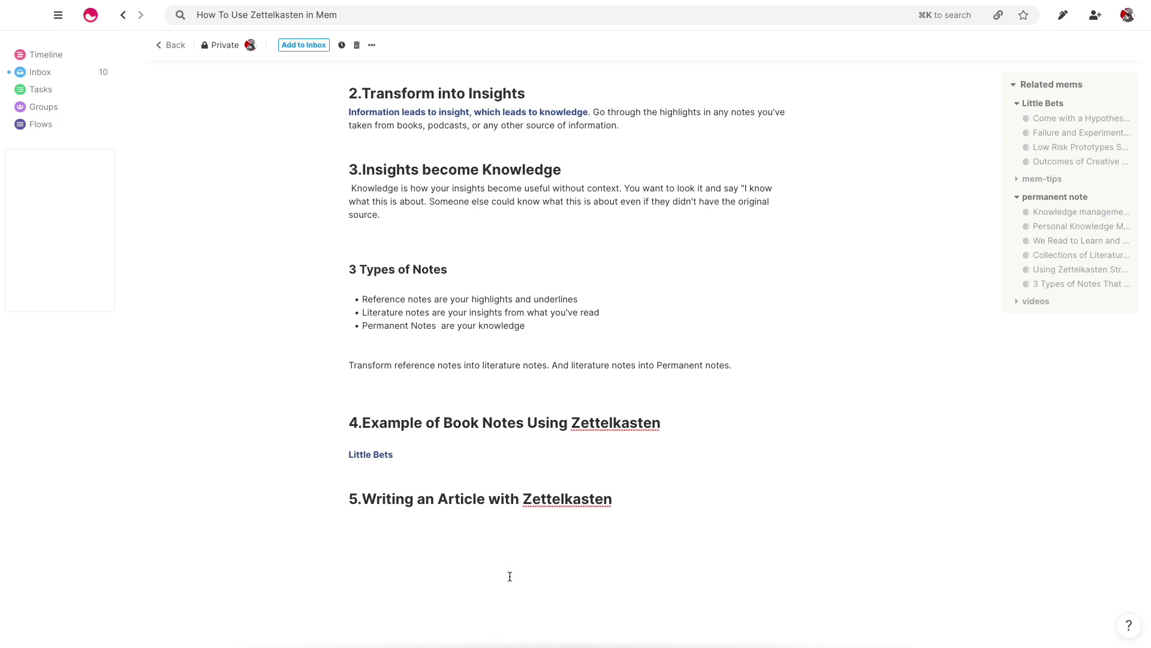
click(465, 573)
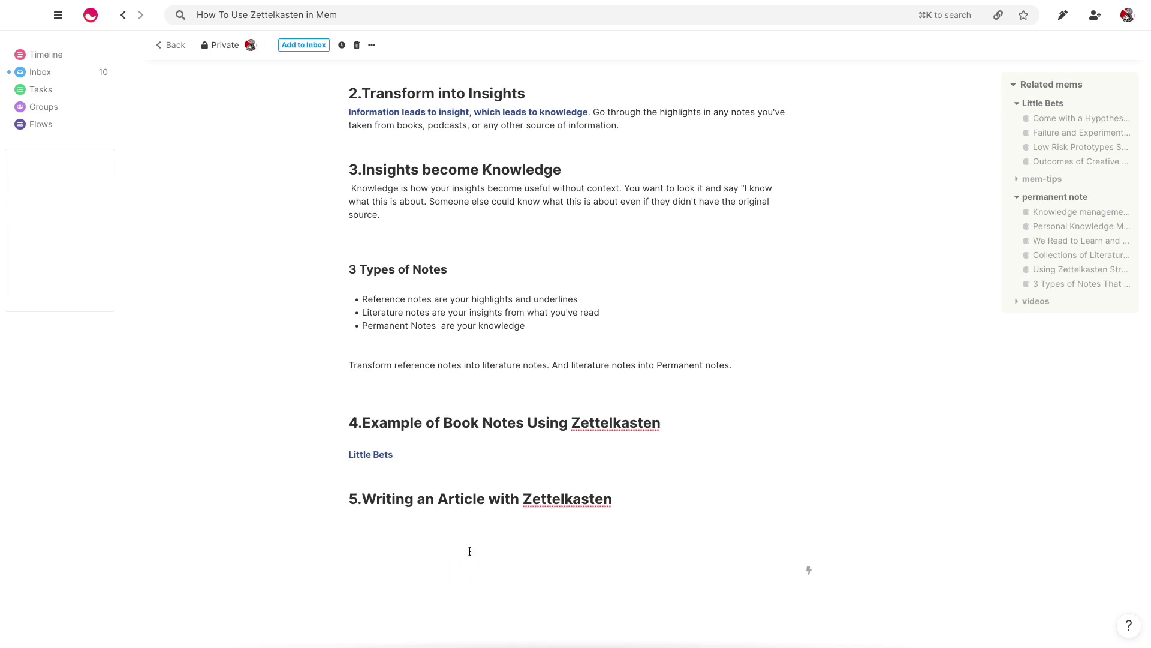